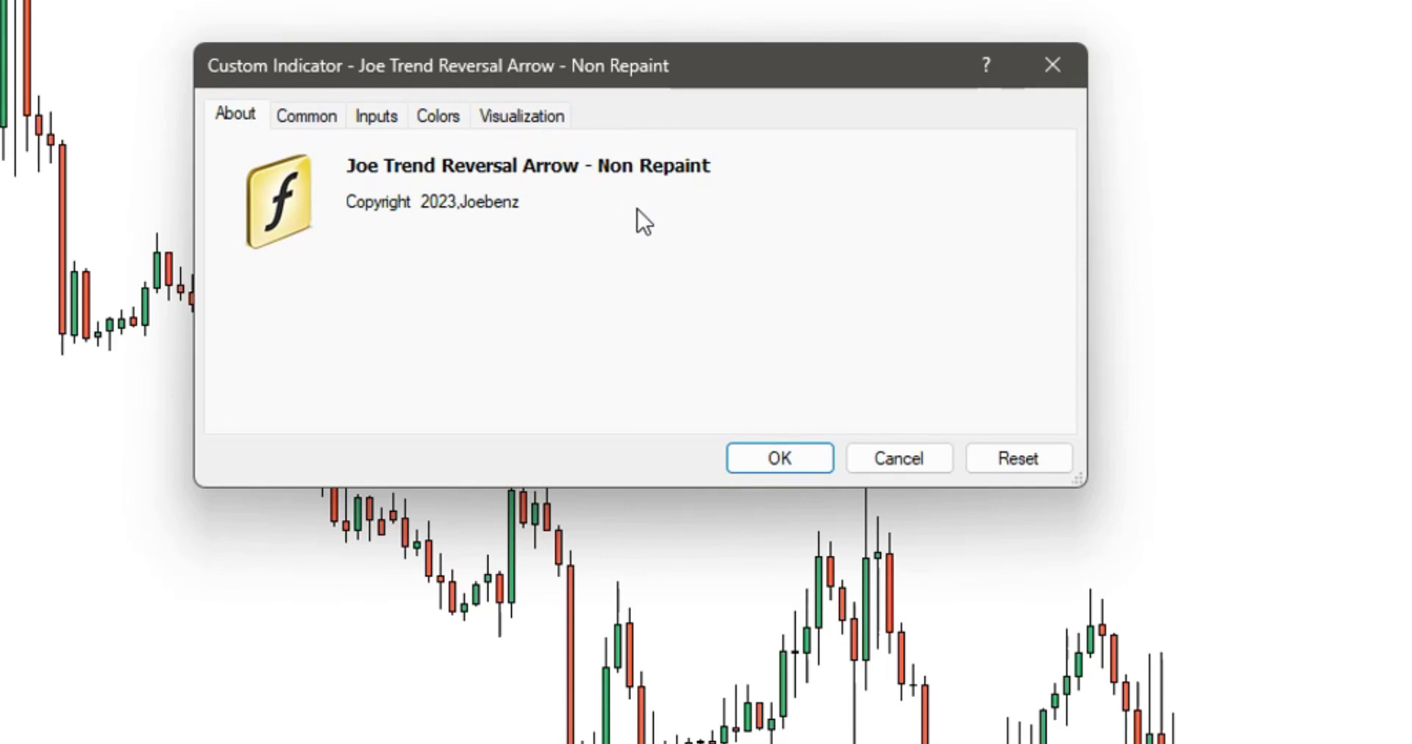
# Add the Joe Trend Reversal Arrow - Non Repaint indicator to the EURUSD# H1 chart, closing its alert and the Navigator
pyautogui.click(790, 459)
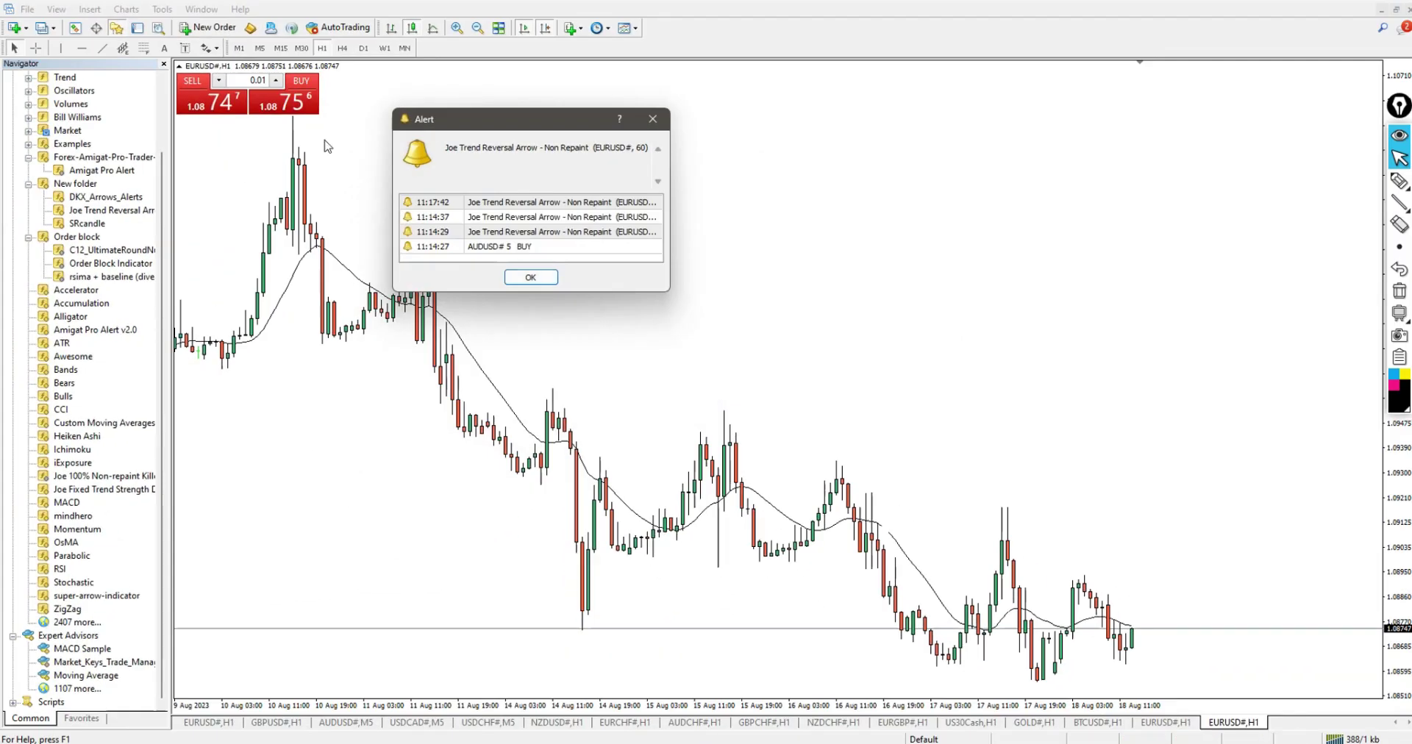
pyautogui.click(552, 278)
pyautogui.click(117, 28)
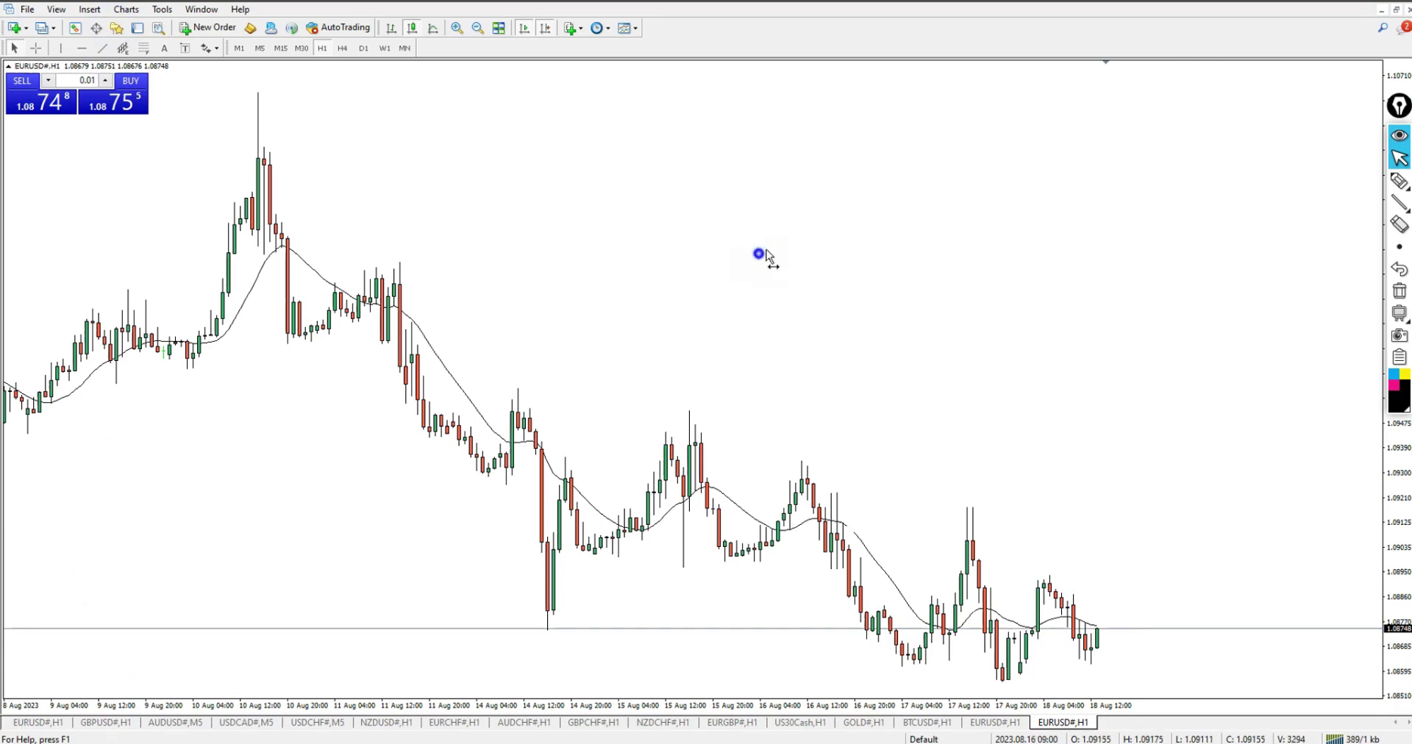
# Set the chart's background colour to Silver
pyautogui.scroll(4, 696, 230)
pyautogui.scroll(-1, 691, 233)
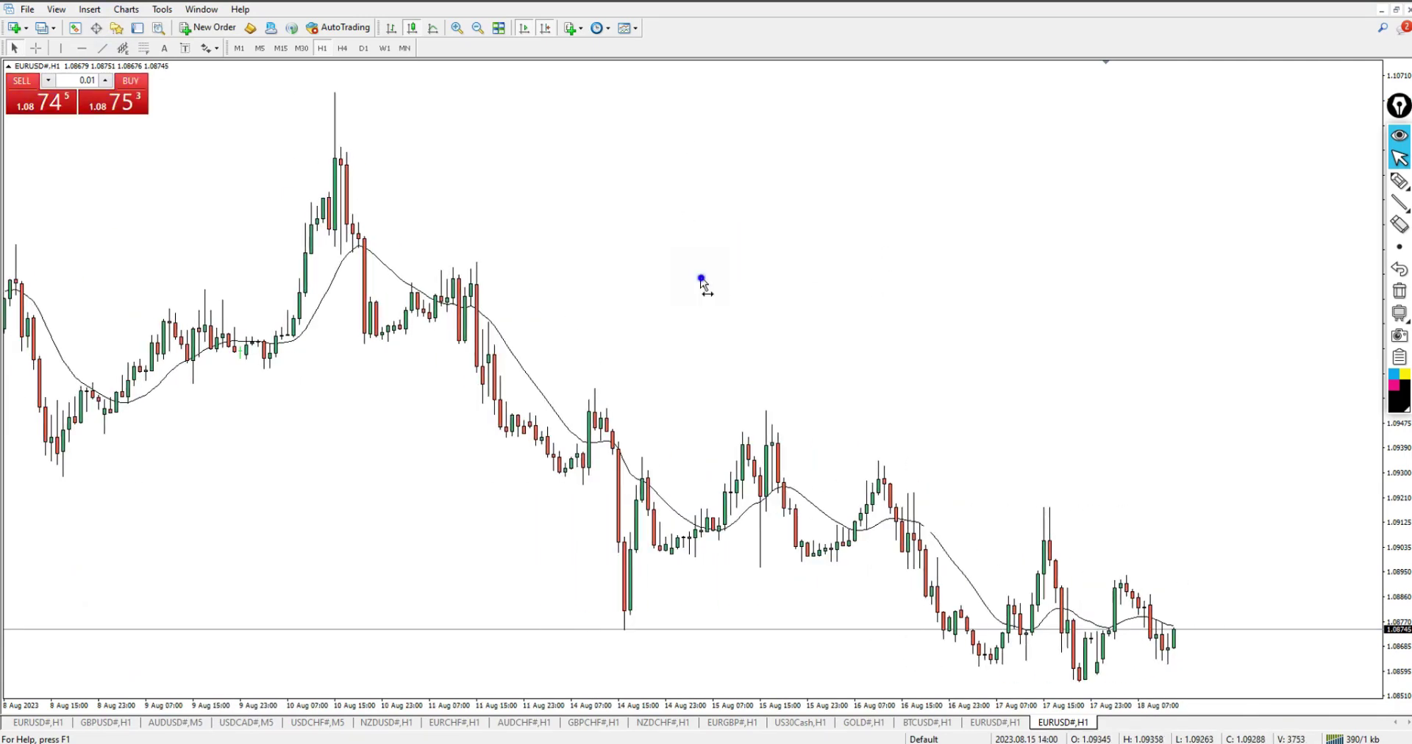
pyautogui.scroll(-3, 700, 284)
pyautogui.click(686, 136)
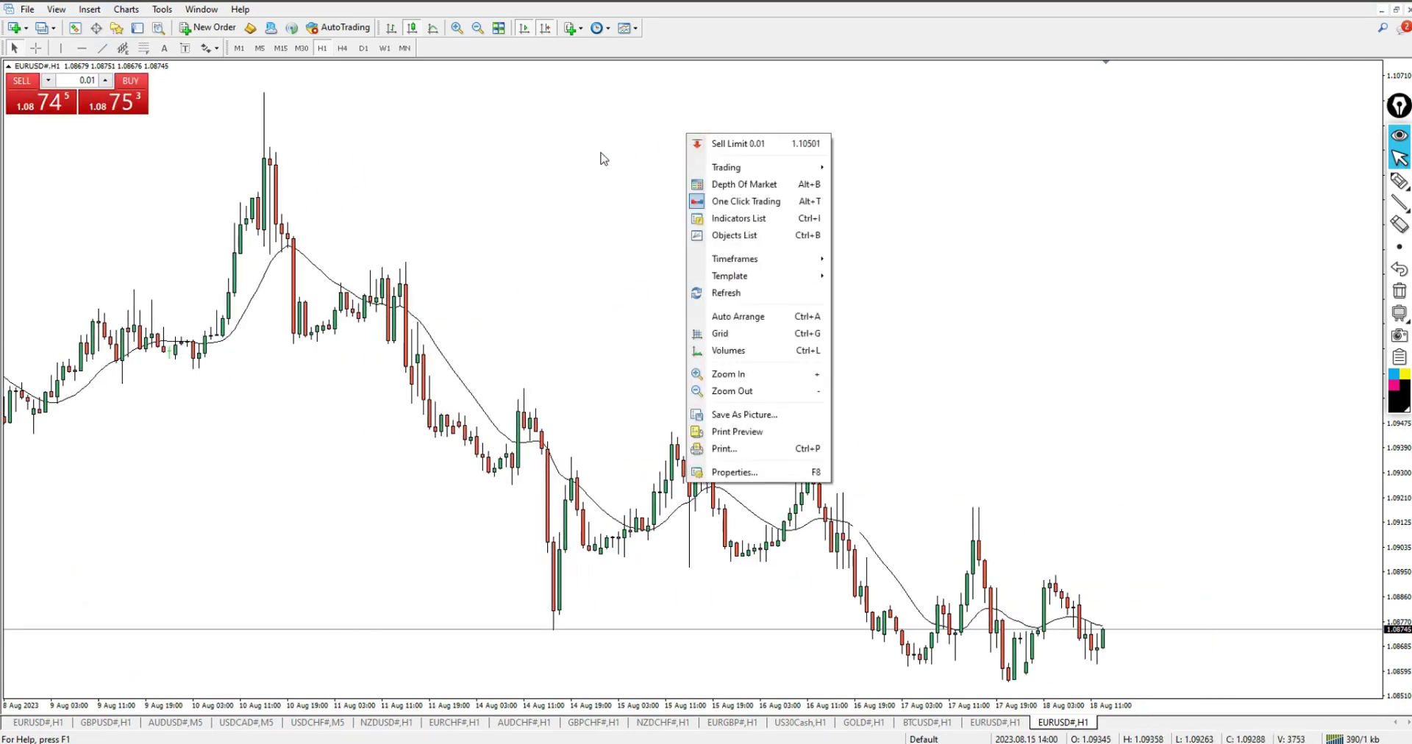
pyautogui.rightClick(613, 114)
pyautogui.click(664, 453)
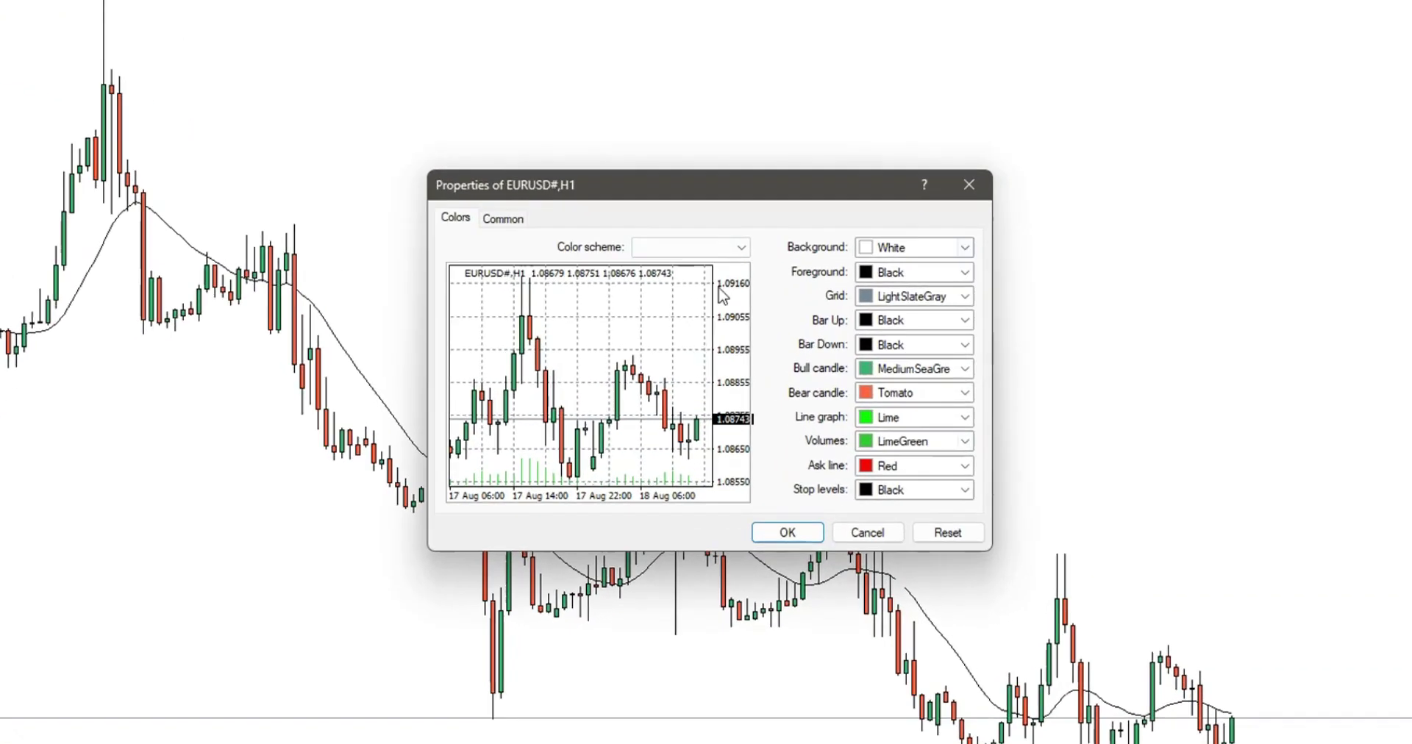
pyautogui.click(964, 247)
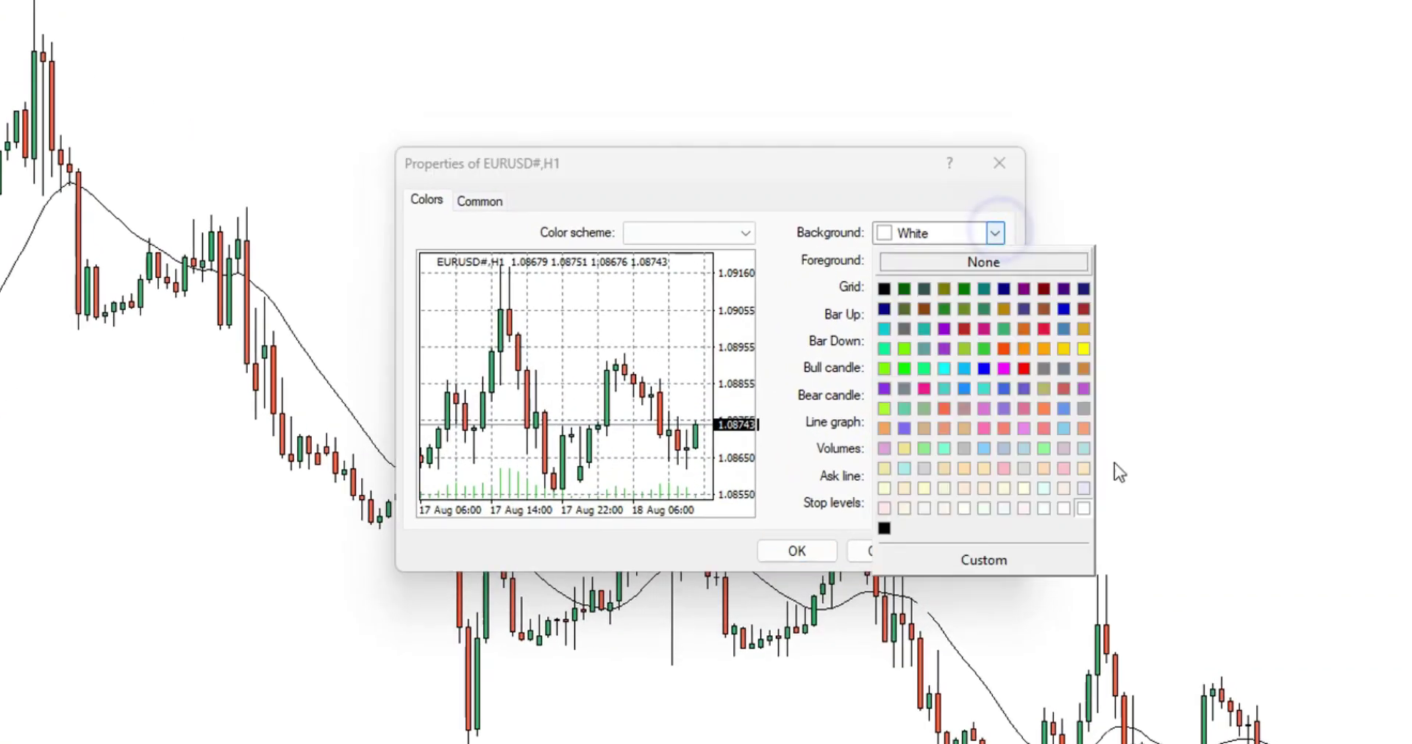
pyautogui.click(965, 448)
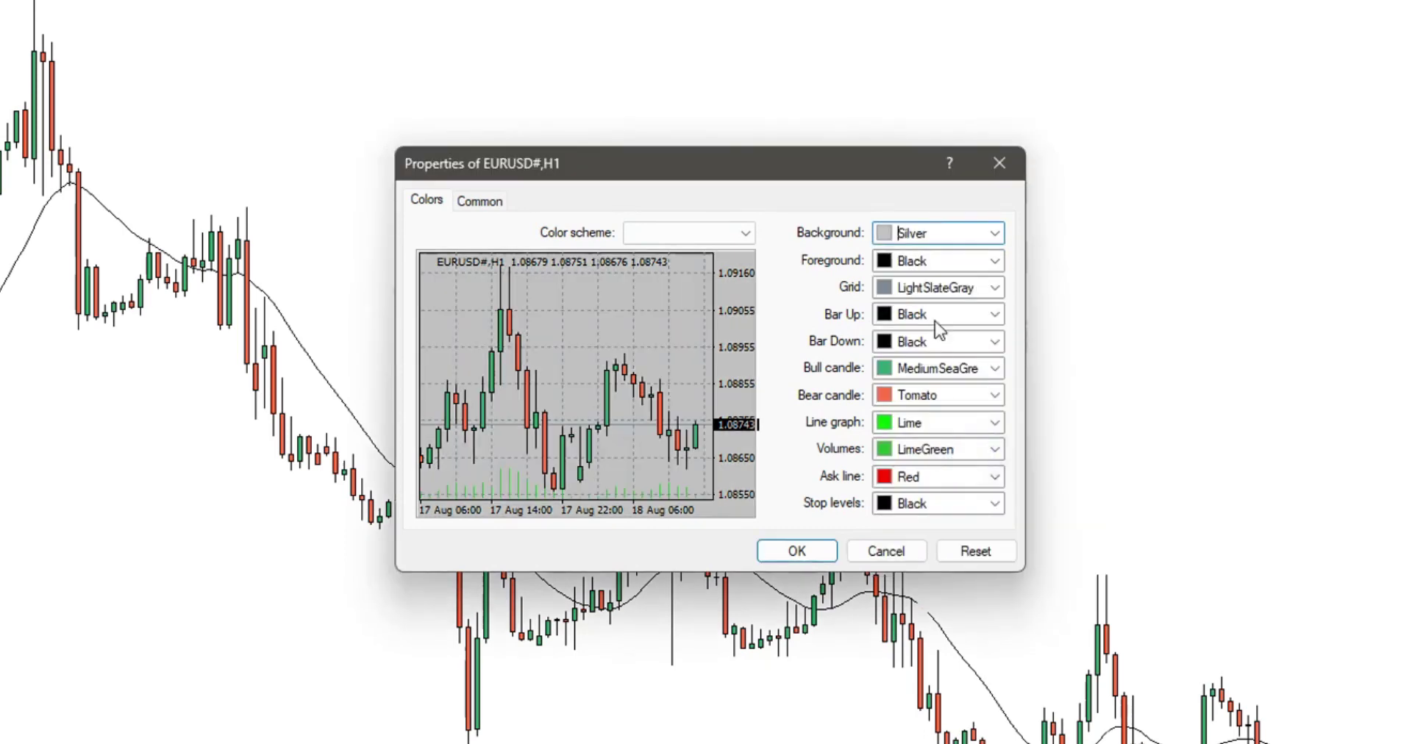
pyautogui.click(809, 550)
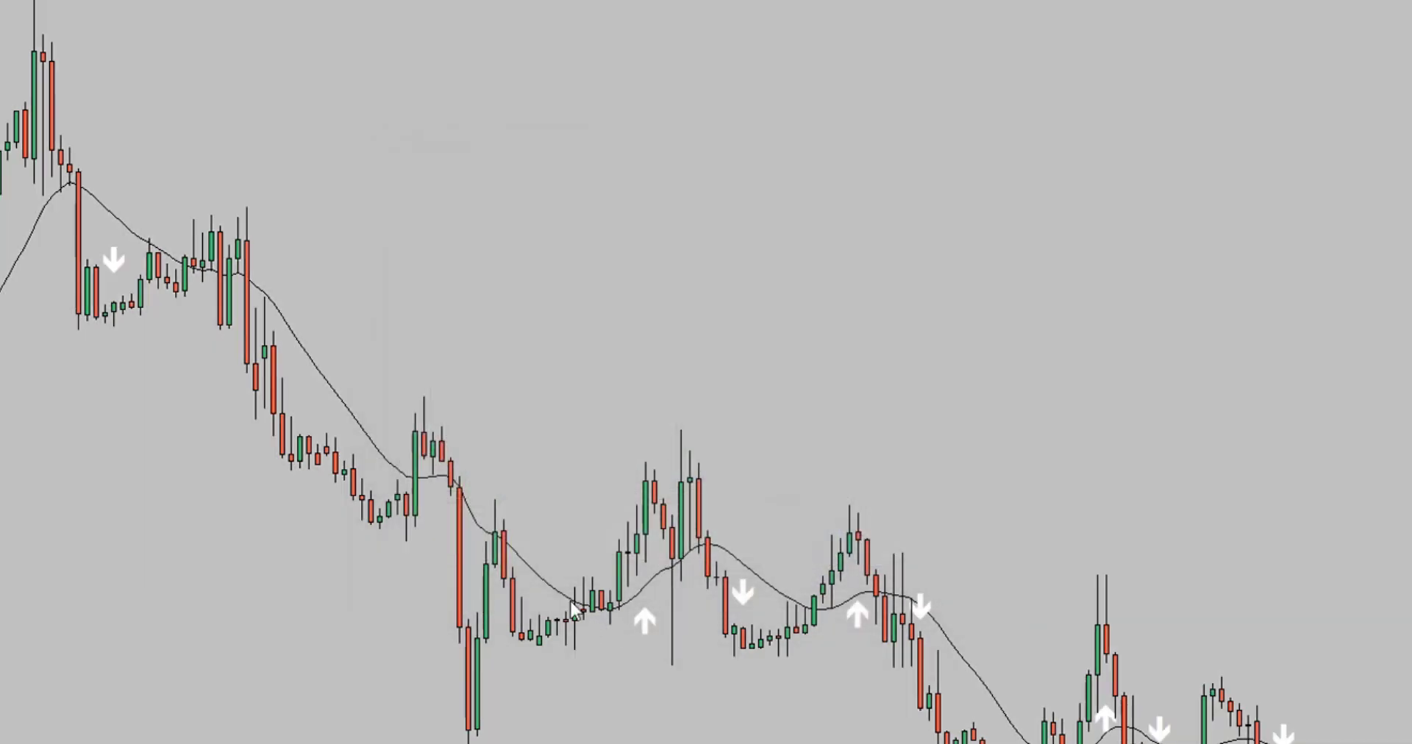
pyautogui.moveTo(561, 170); pyautogui.dragTo(911, 266)
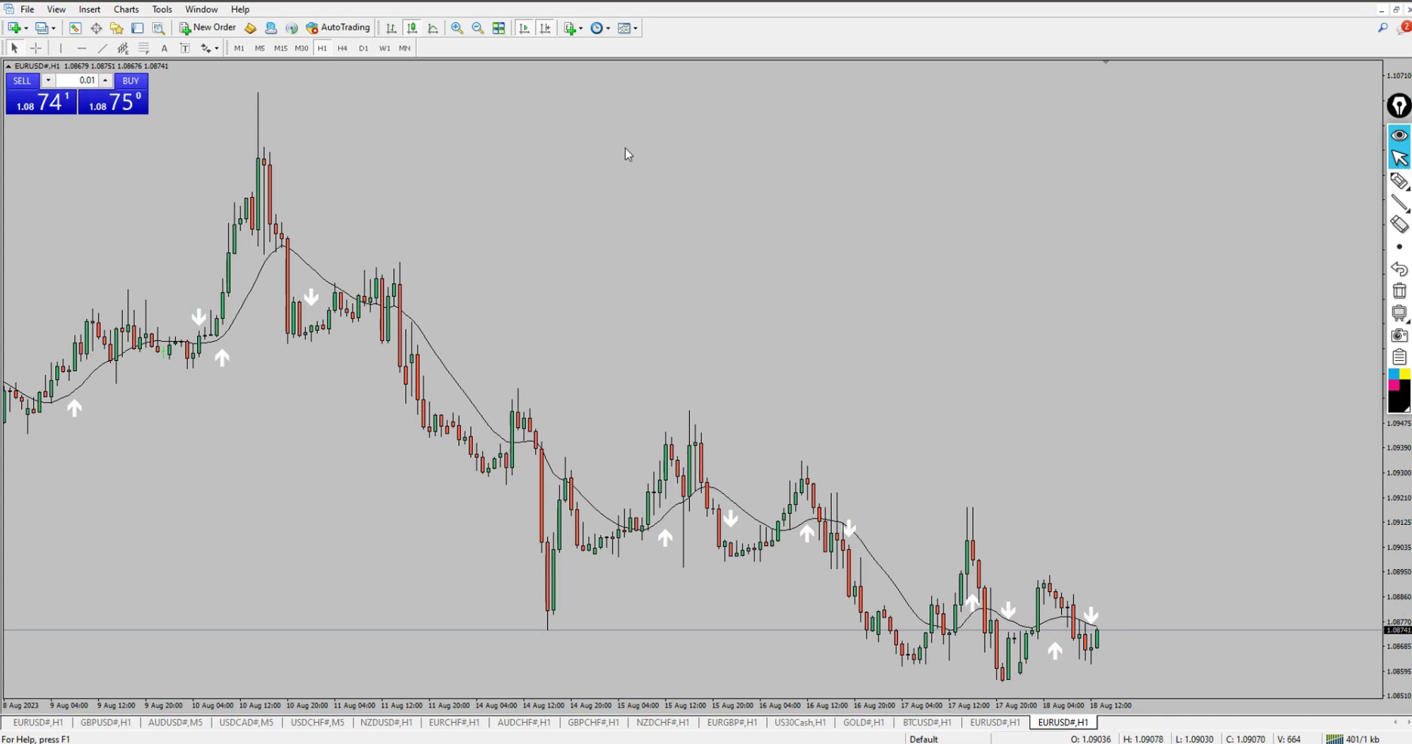
# Add a Simple Moving Average with period 200, applied to Close, as a thick black line on the chart
pyautogui.click(570, 28)
pyautogui.click(610, 44)
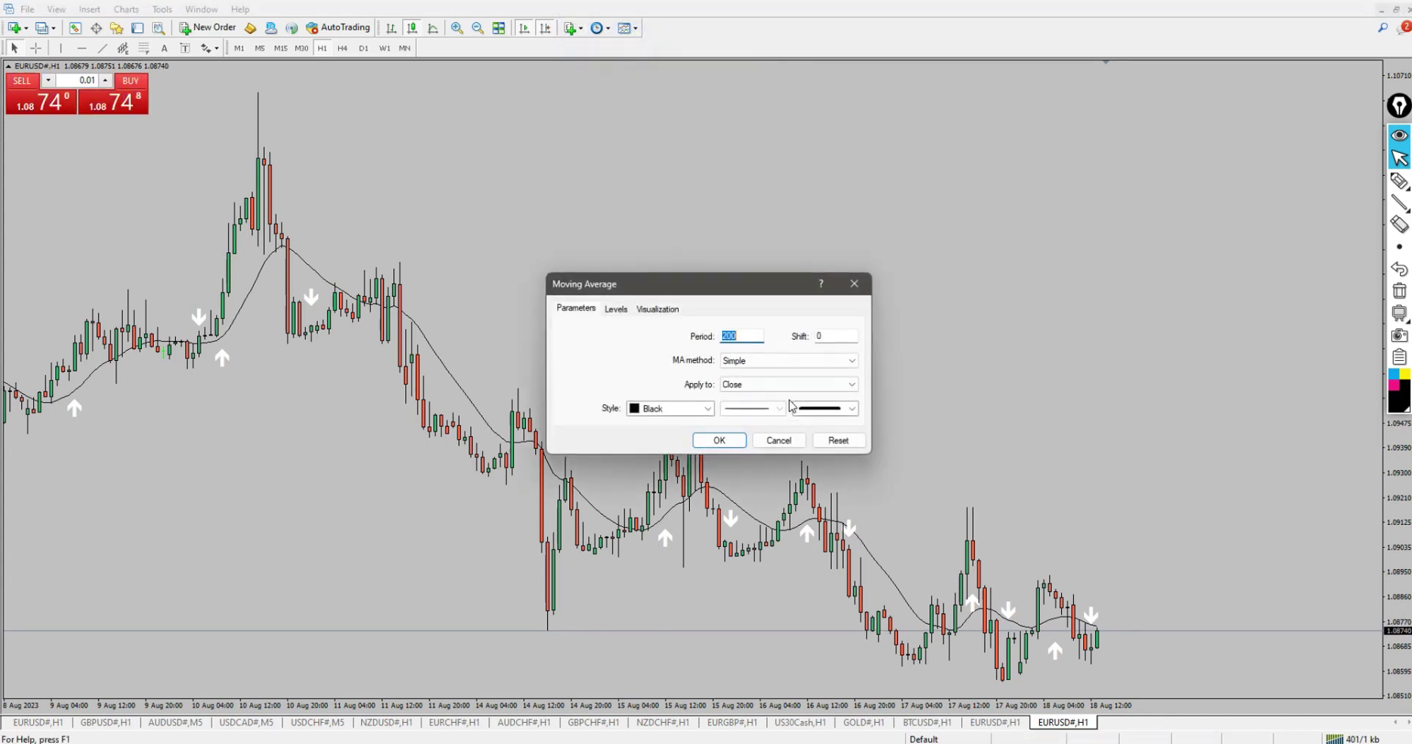
pyautogui.click(718, 439)
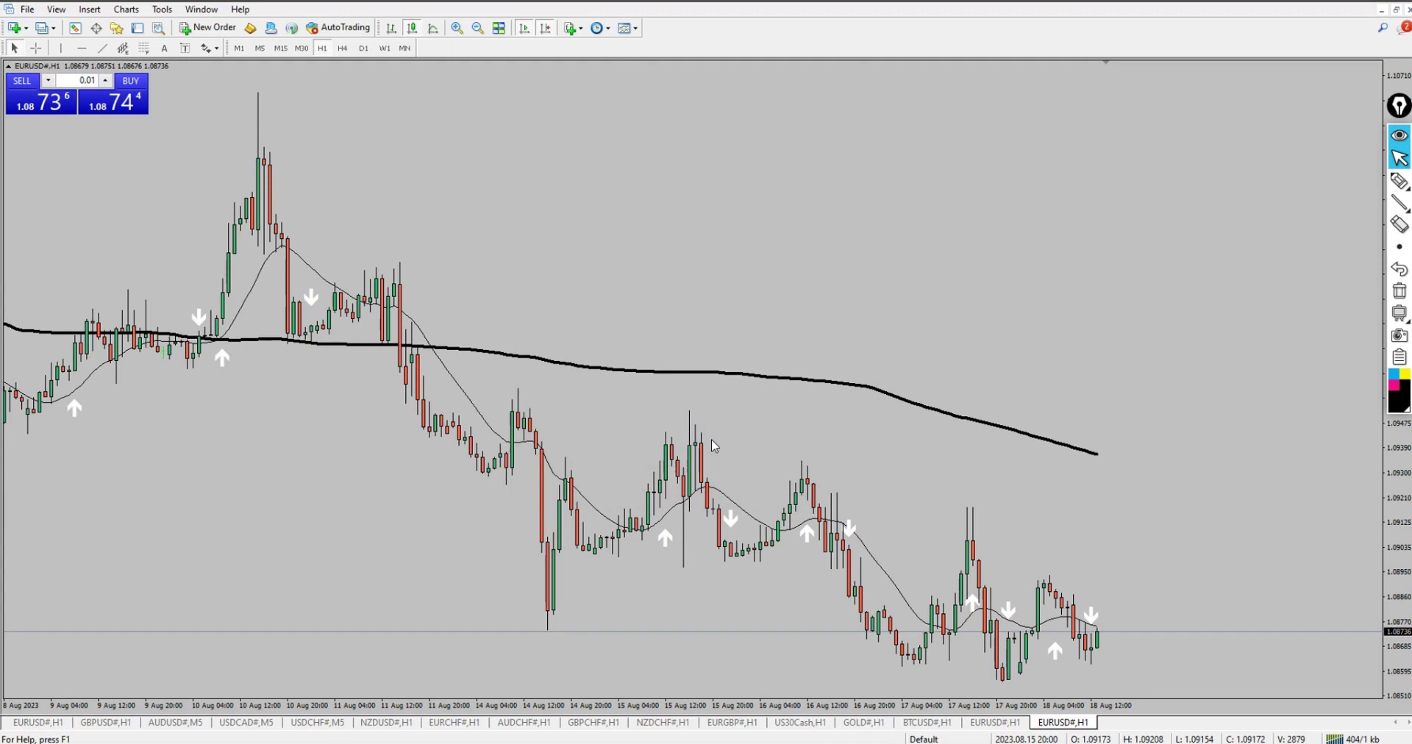
# Cross out the four most recent buy arrows below the 200-period moving average, and clear the drawn marks
pyautogui.hotkey('ctrl', 'shift', '3')
pyautogui.moveTo(643, 498)
pyautogui.mouseDown()
pyautogui.moveTo(677, 555)
pyautogui.moveTo(633, 550)
pyautogui.mouseUp()
pyautogui.moveTo(794, 519)
pyautogui.mouseDown()
pyautogui.moveTo(812, 541)
pyautogui.moveTo(786, 544)
pyautogui.mouseUp()
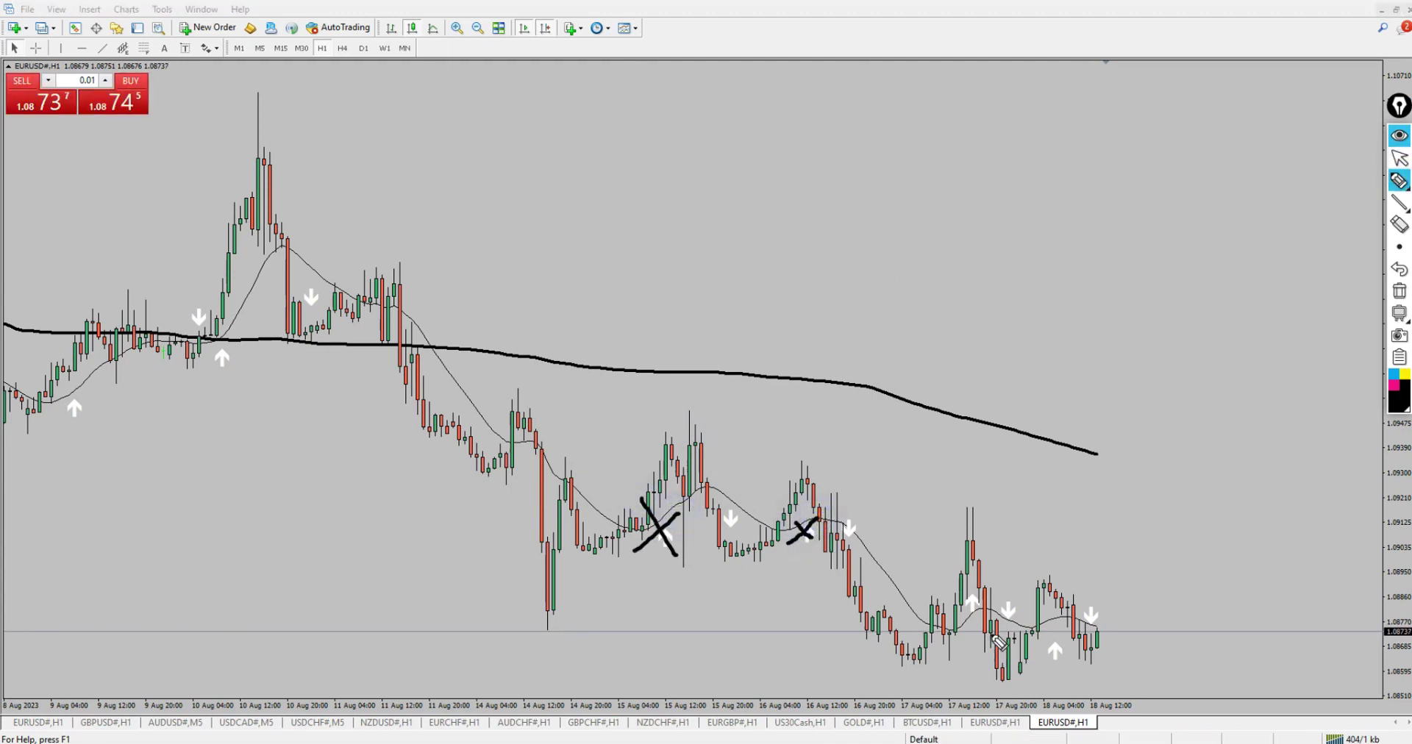
pyautogui.moveTo(959, 593)
pyautogui.mouseDown()
pyautogui.moveTo(981, 612)
pyautogui.moveTo(944, 631)
pyautogui.mouseUp()
pyautogui.moveTo(1044, 640)
pyautogui.mouseDown()
pyautogui.moveTo(1070, 666)
pyautogui.moveTo(1044, 669)
pyautogui.mouseUp()
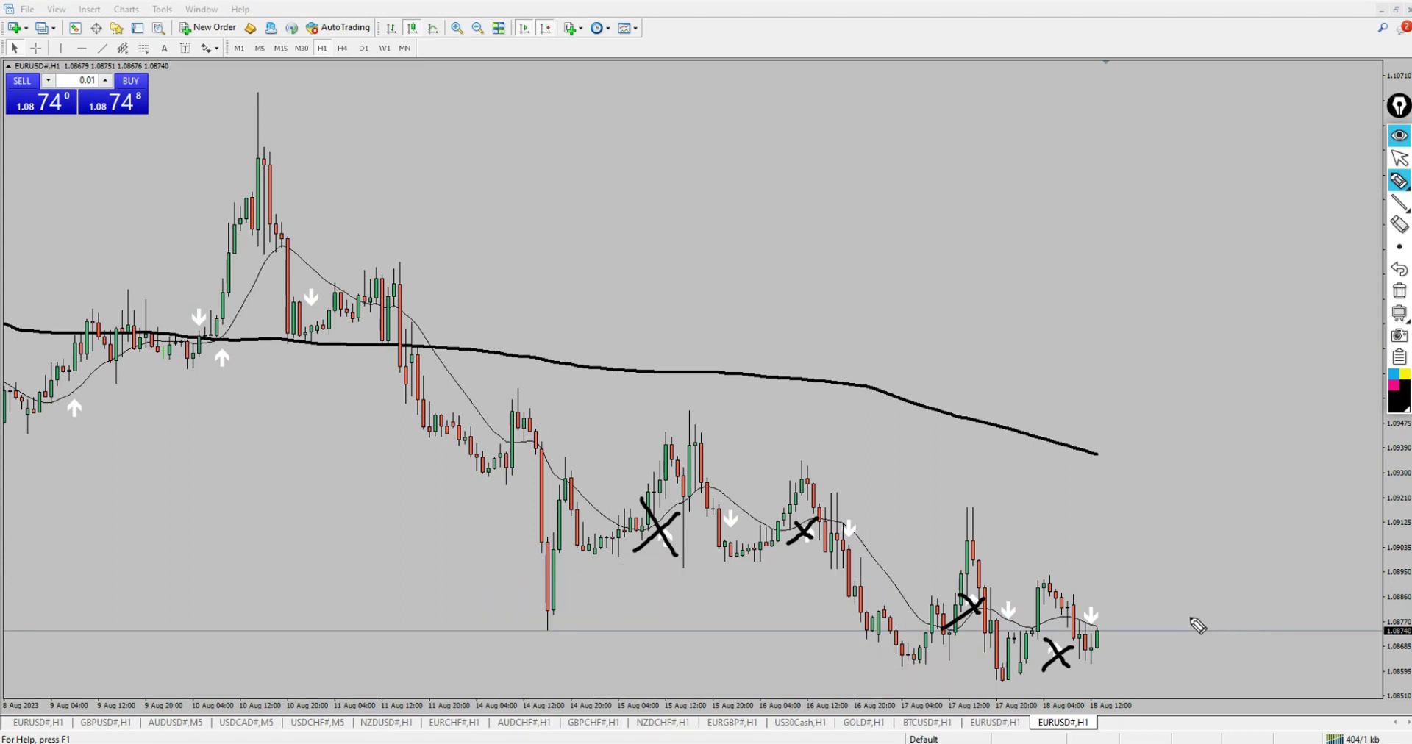
pyautogui.hotkey('ctrl', 'shift', '7')
pyautogui.click(1399, 158)
pyautogui.moveTo(722, 306); pyautogui.dragTo(726, 192)
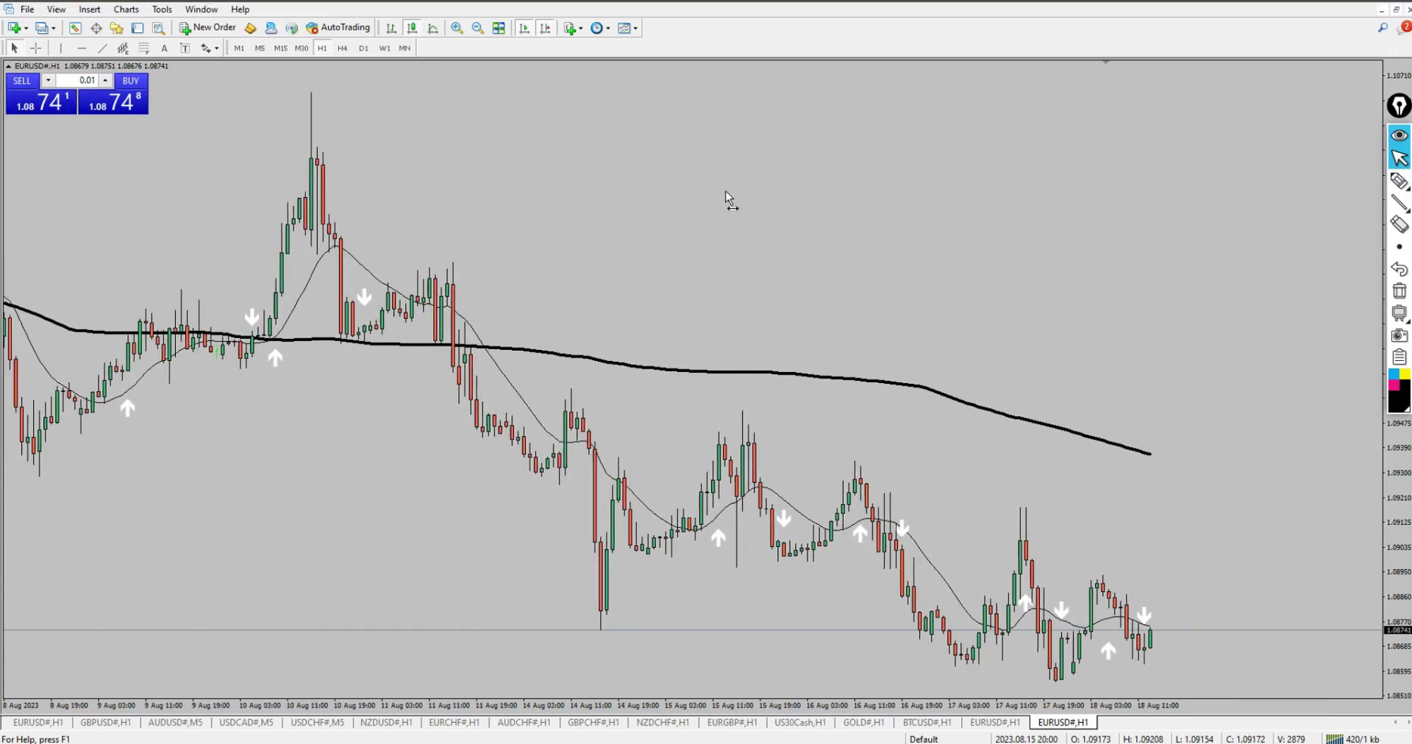
pyautogui.scroll(5, 589, 110)
pyautogui.scroll(-5, 838, 158)
pyautogui.scroll(2, 561, 246)
pyautogui.scroll(-3, 559, 246)
# Cross out the four recent buy arrows, mark the sell arrows below the 200-period moving average, and clear the drawing
pyautogui.click(1400, 180)
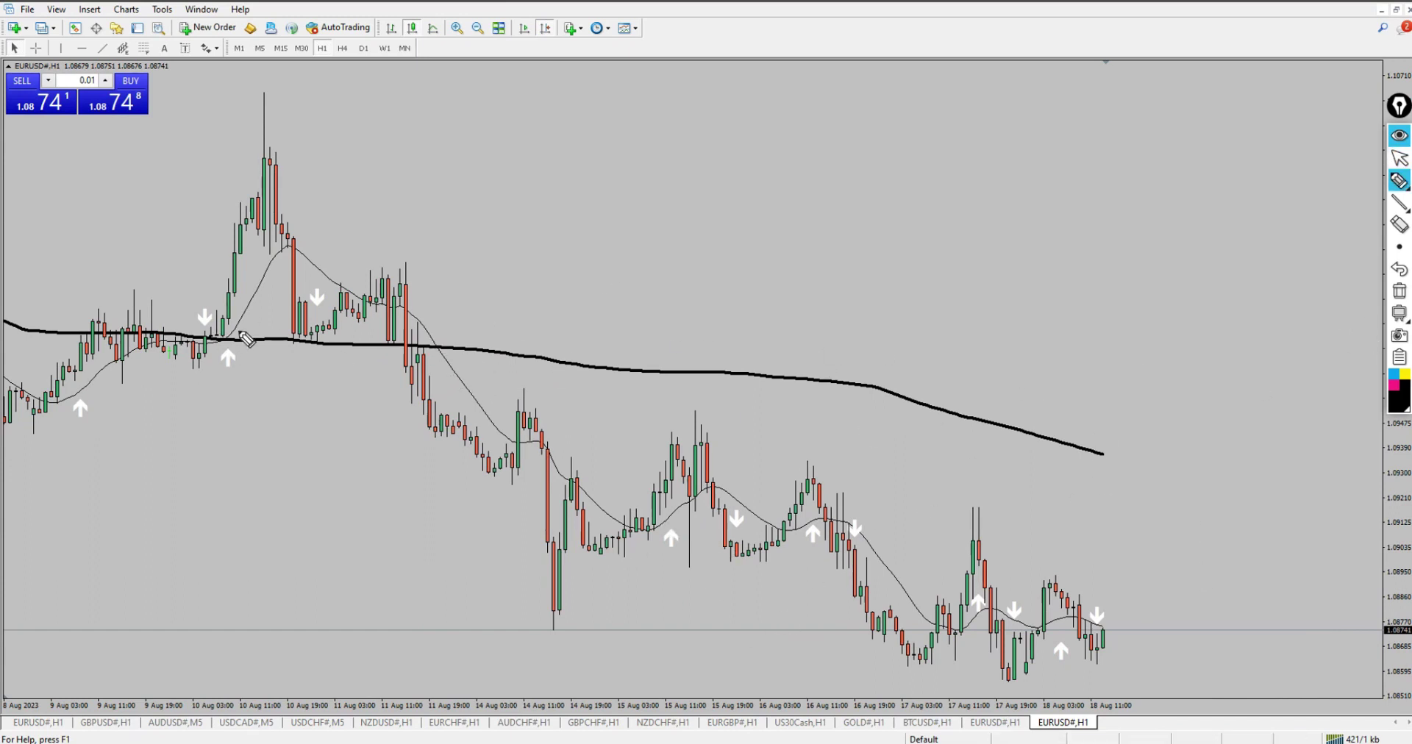
pyautogui.moveTo(651, 515)
pyautogui.mouseDown()
pyautogui.moveTo(687, 539)
pyautogui.moveTo(646, 549)
pyautogui.mouseUp()
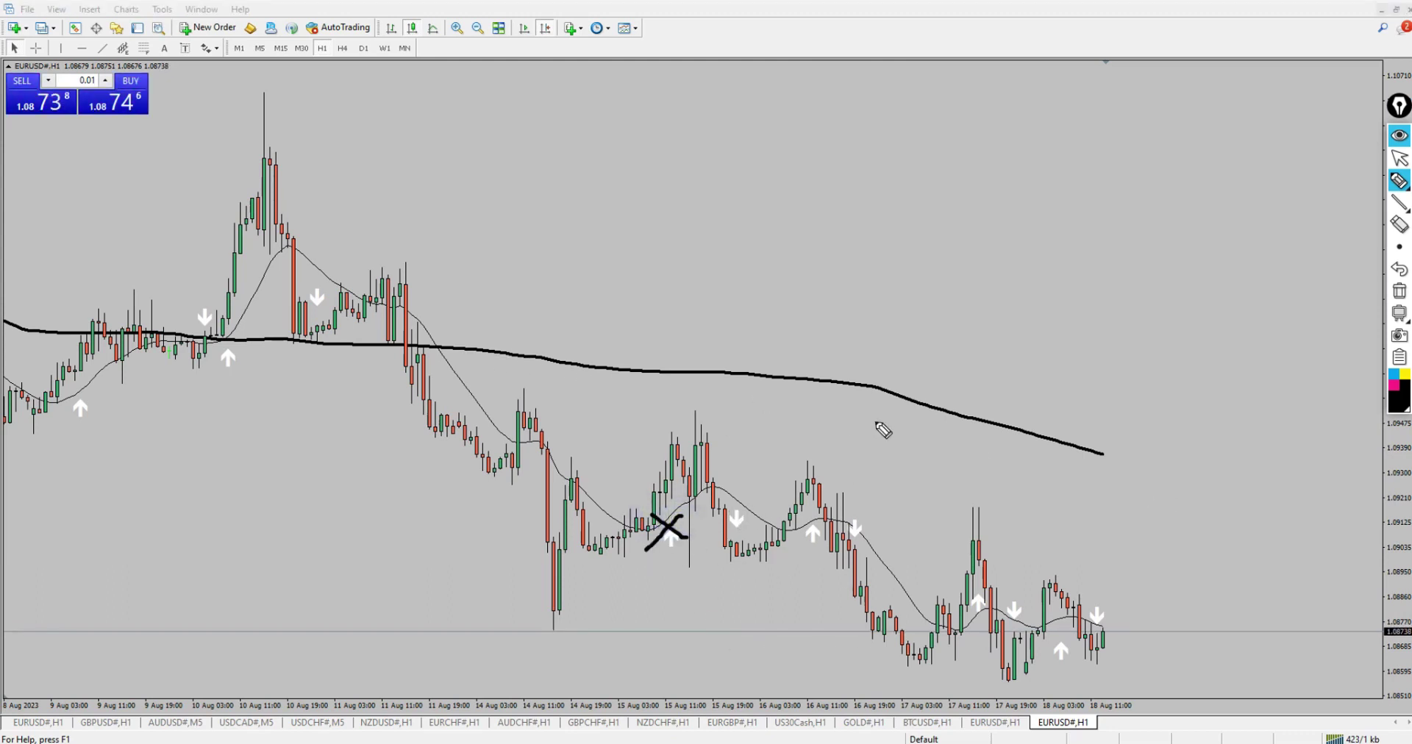
pyautogui.moveTo(798, 525)
pyautogui.mouseDown()
pyautogui.moveTo(816, 544)
pyautogui.moveTo(790, 560)
pyautogui.mouseUp()
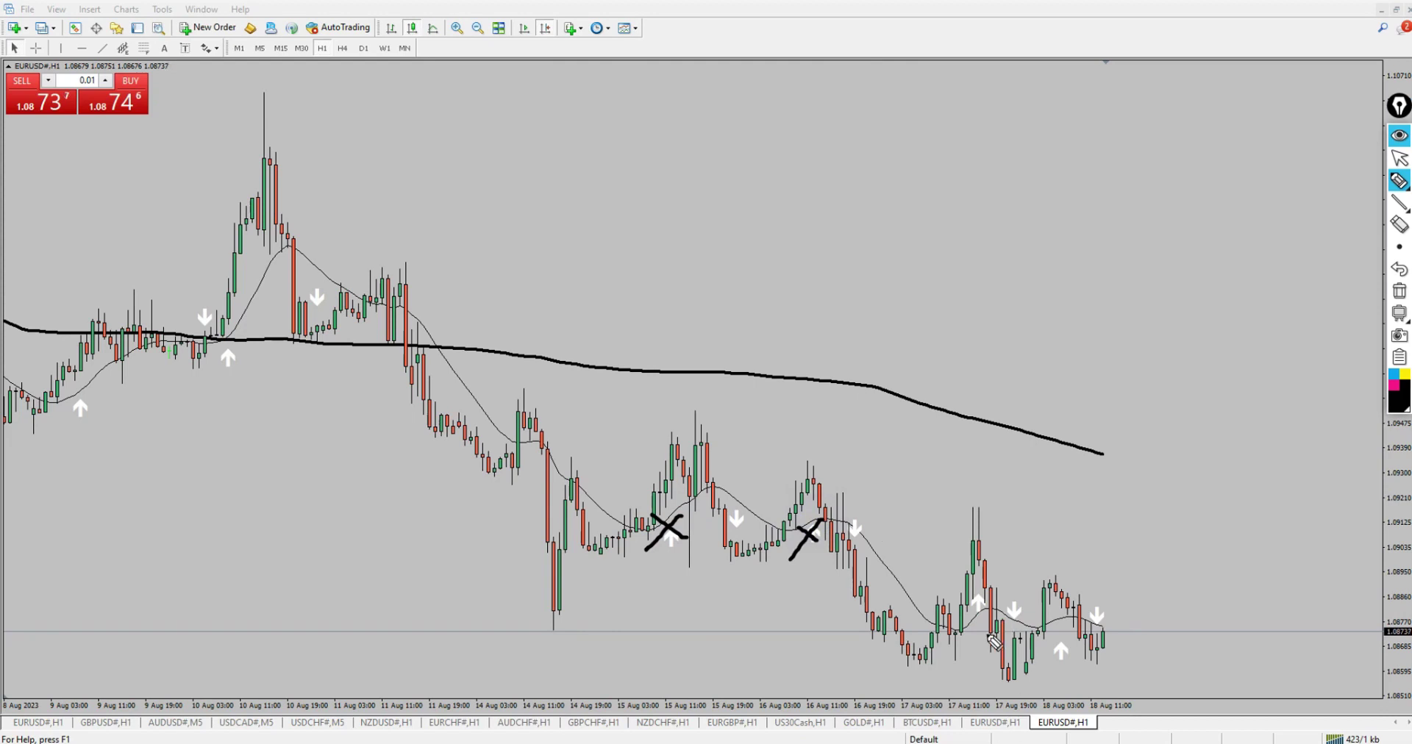
pyautogui.moveTo(962, 593)
pyautogui.mouseDown()
pyautogui.moveTo(990, 620)
pyautogui.moveTo(958, 622)
pyautogui.moveTo(1065, 648)
pyautogui.moveTo(1039, 662)
pyautogui.mouseUp()
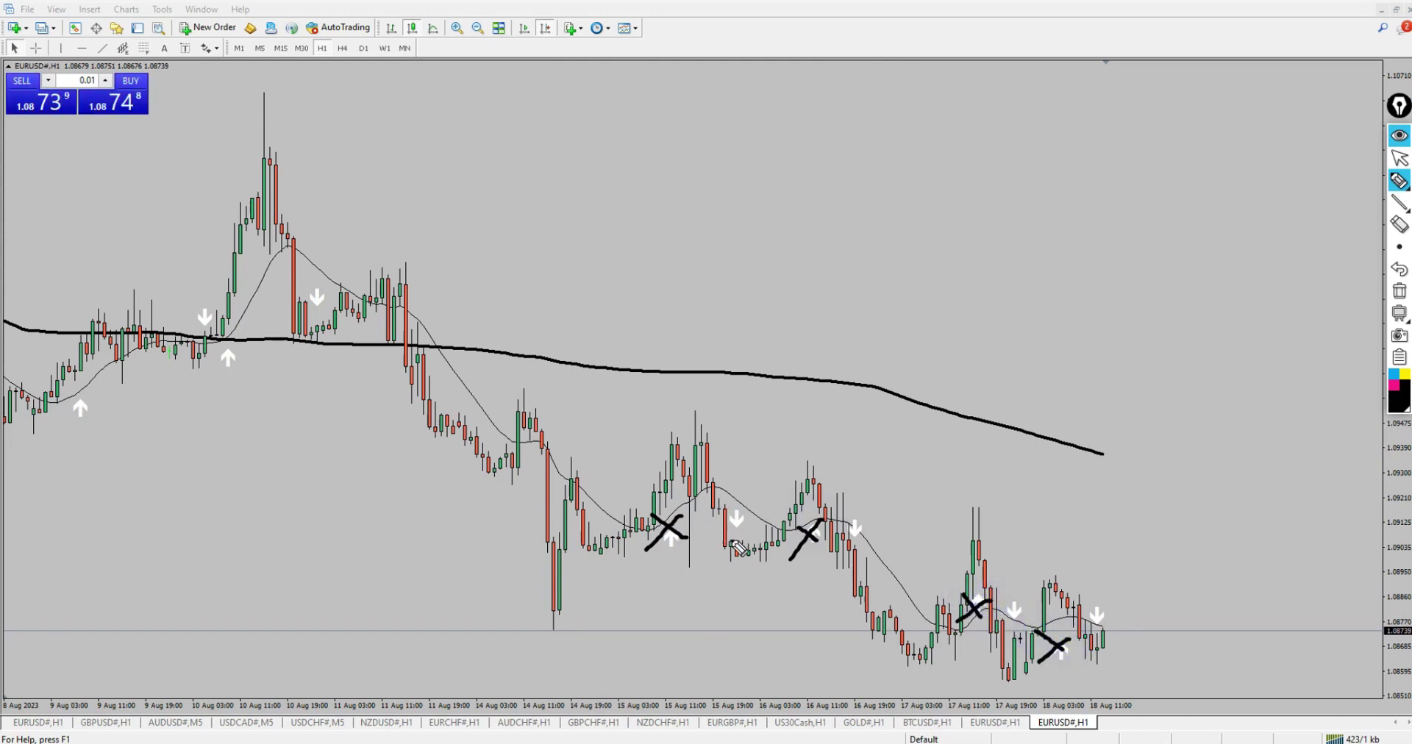
pyautogui.moveTo(737, 554)
pyautogui.mouseDown()
pyautogui.moveTo(786, 519)
pyautogui.moveTo(801, 479)
pyautogui.mouseUp()
pyautogui.moveTo(719, 493)
pyautogui.mouseDown()
pyautogui.moveTo(732, 481)
pyautogui.moveTo(950, 508)
pyautogui.moveTo(925, 502)
pyautogui.mouseUp()
pyautogui.moveTo(712, 256)
pyautogui.mouseDown()
pyautogui.moveTo(721, 288)
pyautogui.moveTo(776, 289)
pyautogui.moveTo(773, 275)
pyautogui.moveTo(780, 318)
pyautogui.mouseUp()
pyautogui.hotkey('ctrl', 'shift', '7')
# Handwrite a short note in the empty area above the 200-period moving average and erase it
pyautogui.moveTo(809, 268)
pyautogui.mouseDown()
pyautogui.moveTo(807, 315)
pyautogui.moveTo(823, 309)
pyautogui.mouseUp()
pyautogui.moveTo(903, 252); pyautogui.dragTo(847, 342)
pyautogui.moveTo(843, 279)
pyautogui.mouseDown()
pyautogui.moveTo(846, 294)
pyautogui.moveTo(892, 300)
pyautogui.mouseUp()
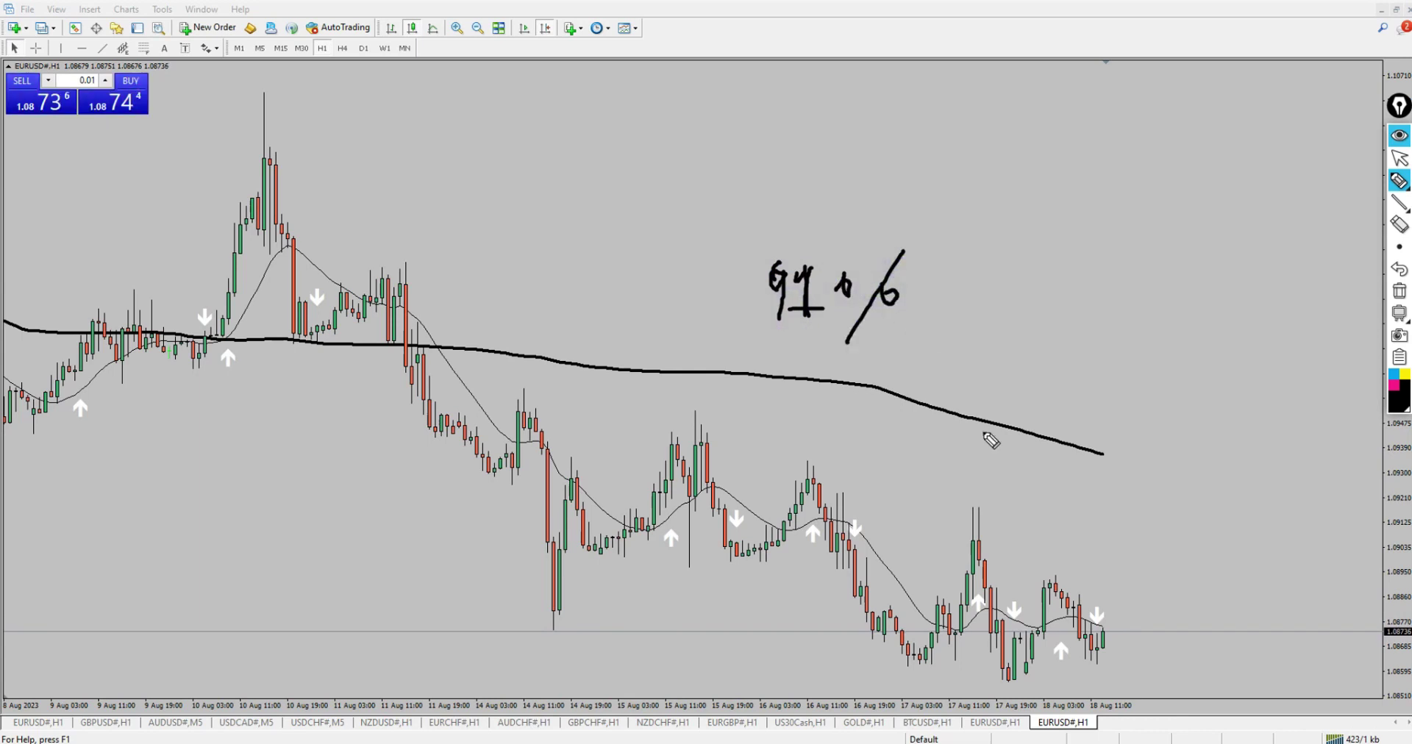
pyautogui.hotkey('ctrl', 'shift', '7')
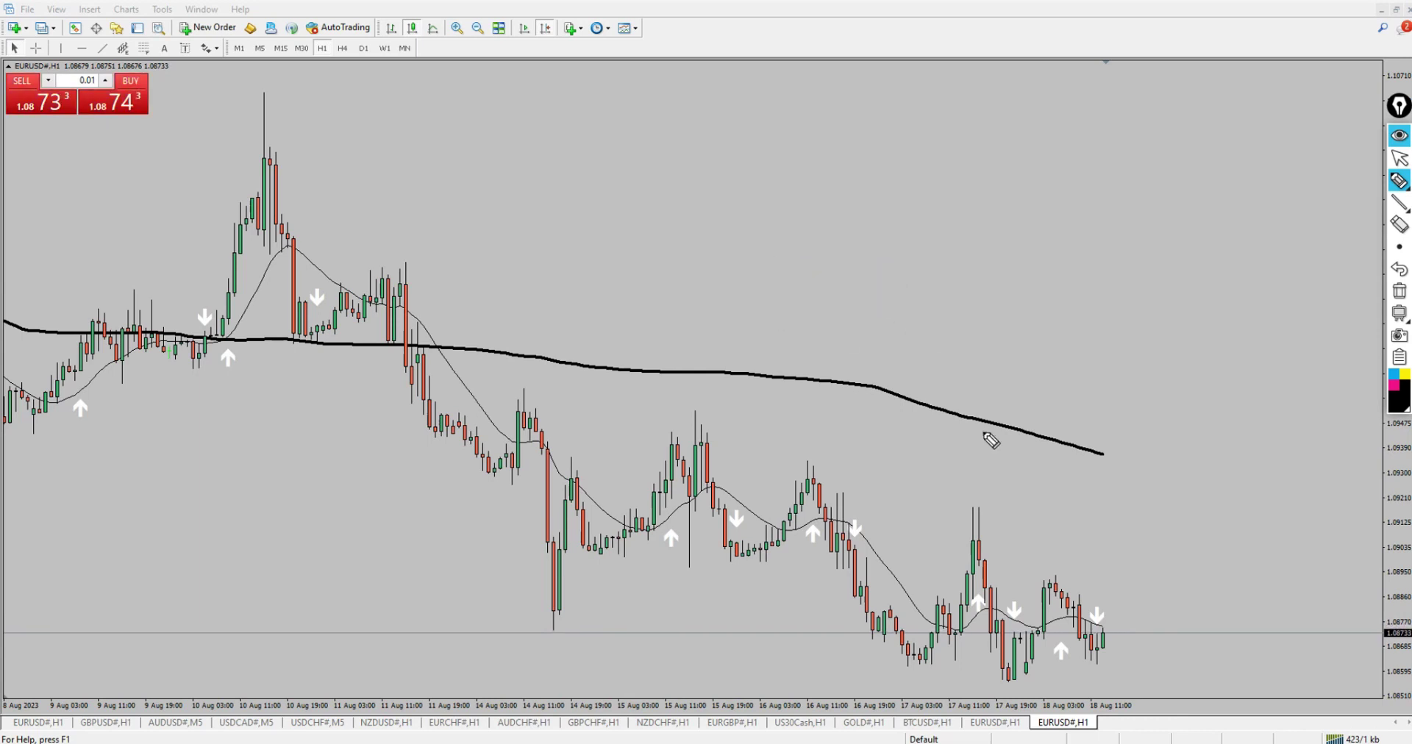
# Draw a tick at the 10 August buy arrow and cross out the sell arrow after it and the 9 August buy arrow
pyautogui.hotkey('ctrl', 'shift', '2')
pyautogui.moveTo(895, 296); pyautogui.dragTo(1024, 294)
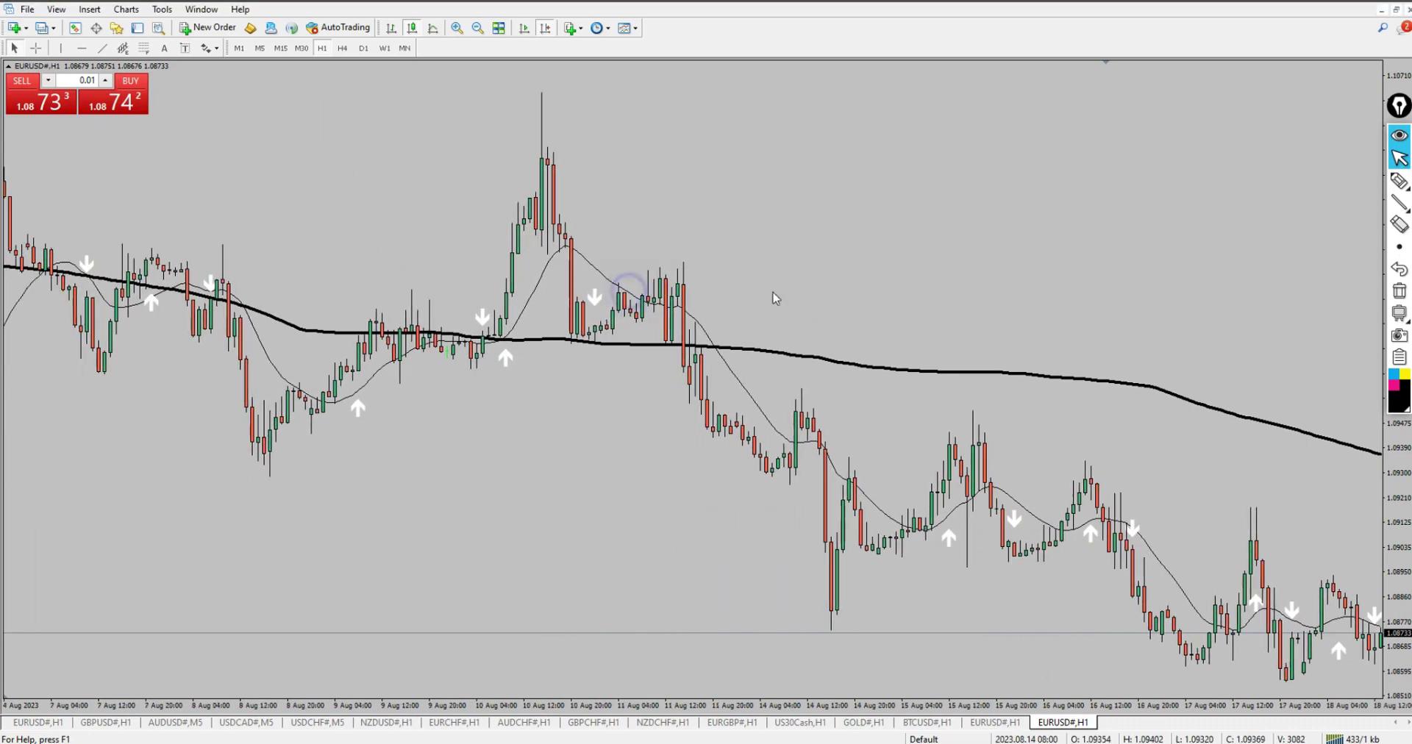
pyautogui.moveTo(633, 220); pyautogui.dragTo(443, 232)
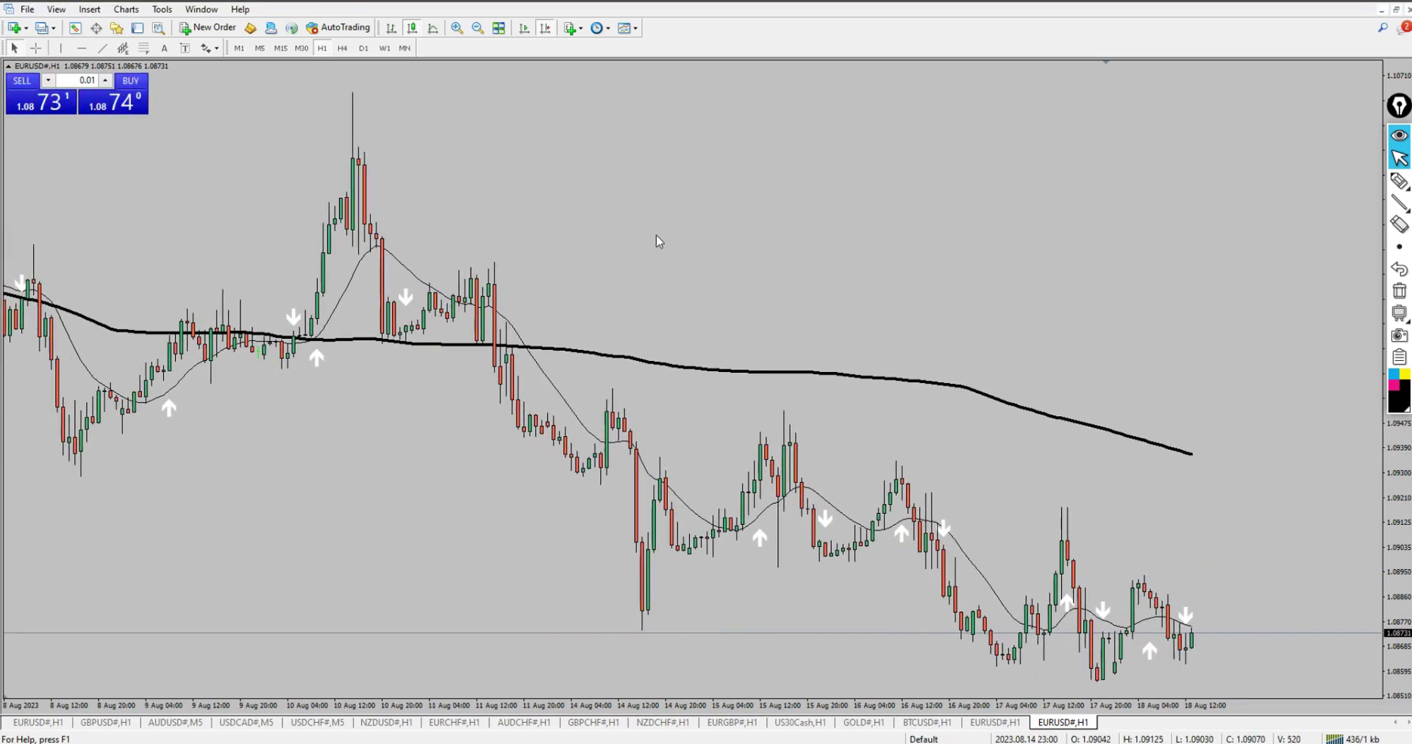
pyautogui.moveTo(643, 232); pyautogui.dragTo(1039, 227)
pyautogui.moveTo(614, 218); pyautogui.dragTo(836, 220)
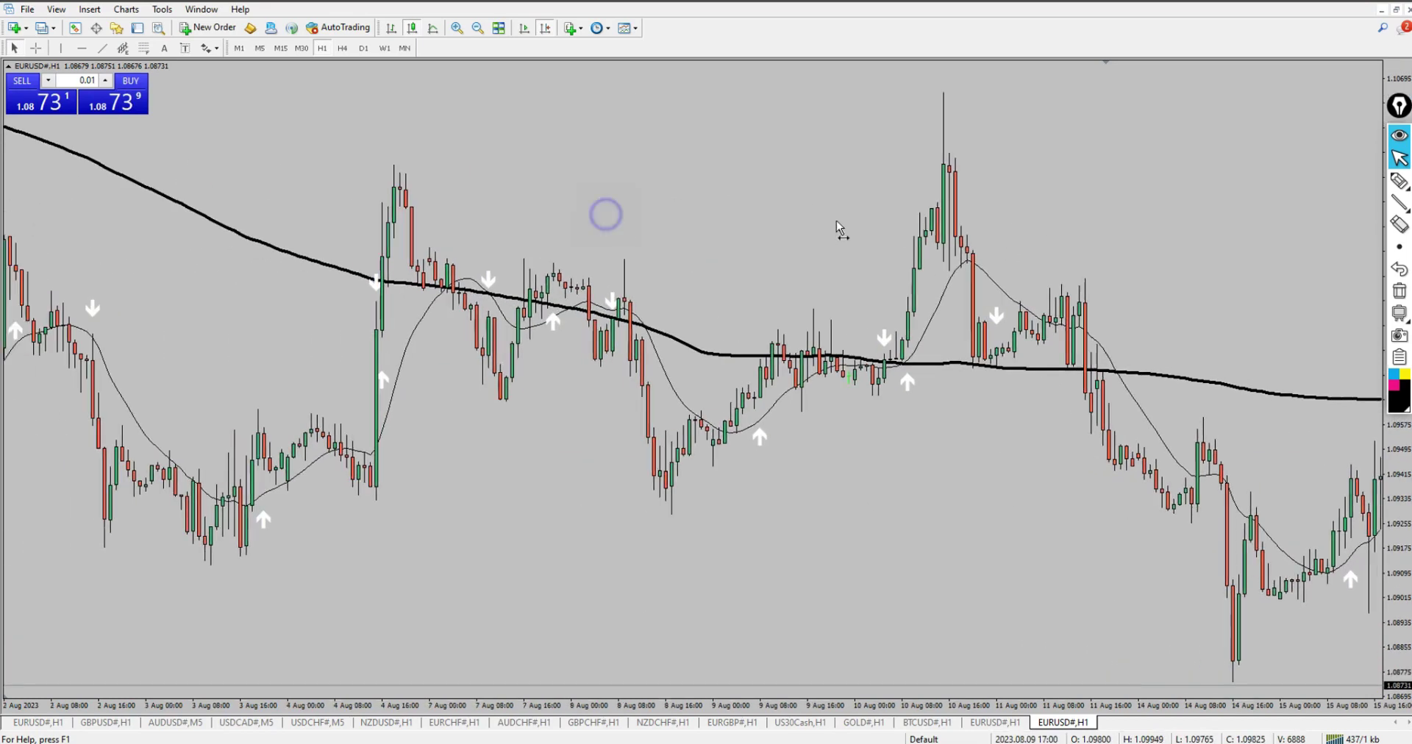
pyautogui.hotkey('ctrl', 'shift', '3')
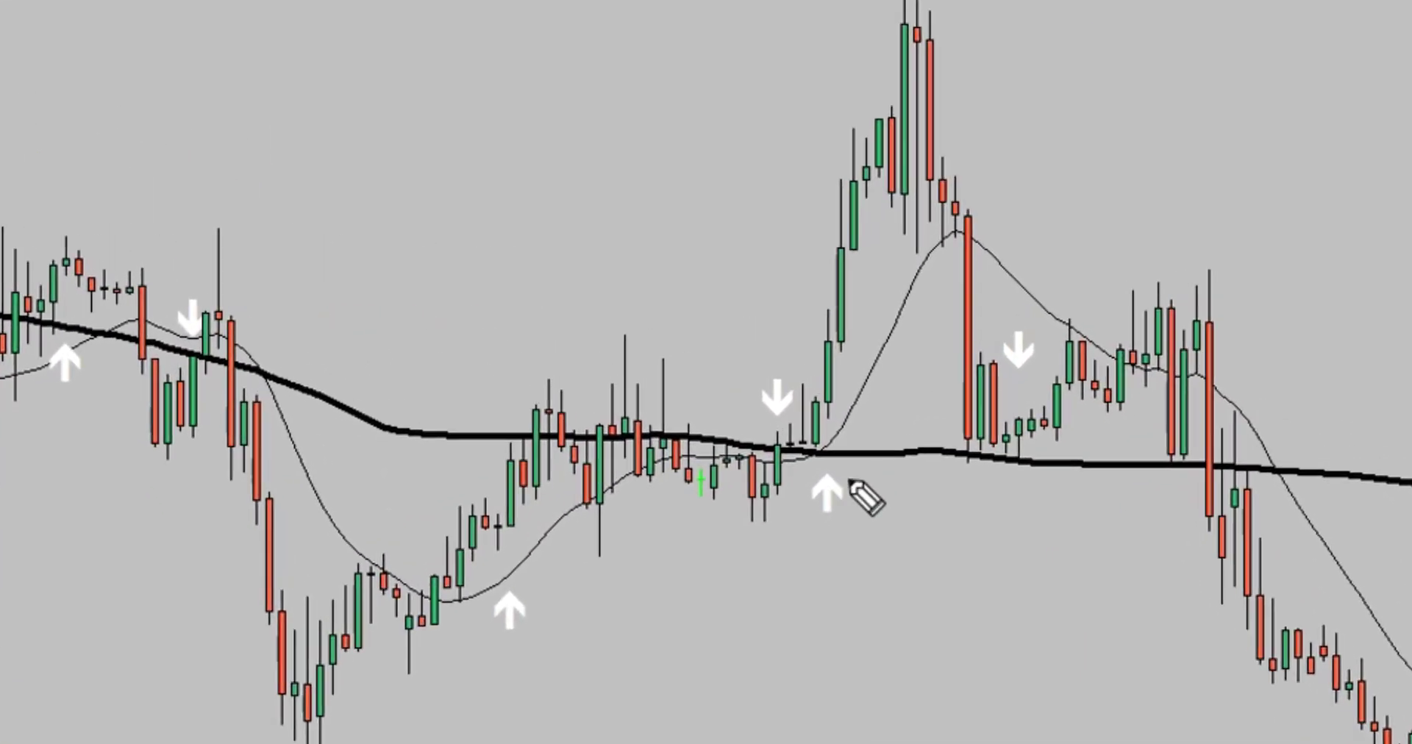
pyautogui.moveTo(850, 483); pyautogui.dragTo(882, 420)
pyautogui.moveTo(998, 343); pyautogui.dragTo(1056, 393)
pyautogui.moveTo(1037, 312); pyautogui.dragTo(956, 404)
pyautogui.moveTo(482, 578)
pyautogui.mouseDown()
pyautogui.moveTo(544, 624)
pyautogui.moveTo(562, 547)
pyautogui.mouseUp()
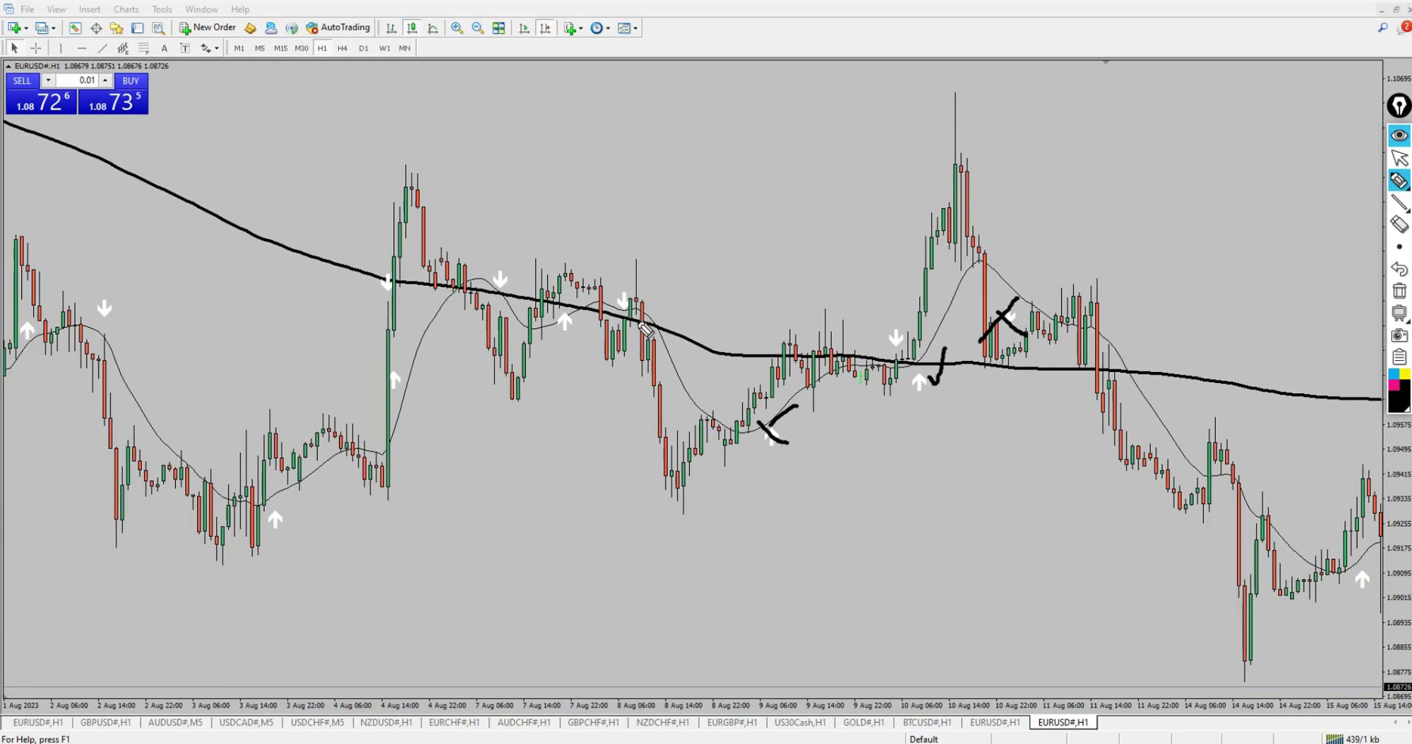
# Tick the 8, 7 and 2 August sell arrows, cross out the 7 August buy arrow, and clear all marks
pyautogui.moveTo(632, 292)
pyautogui.mouseDown()
pyautogui.moveTo(687, 271)
pyautogui.moveTo(708, 232)
pyautogui.mouseUp()
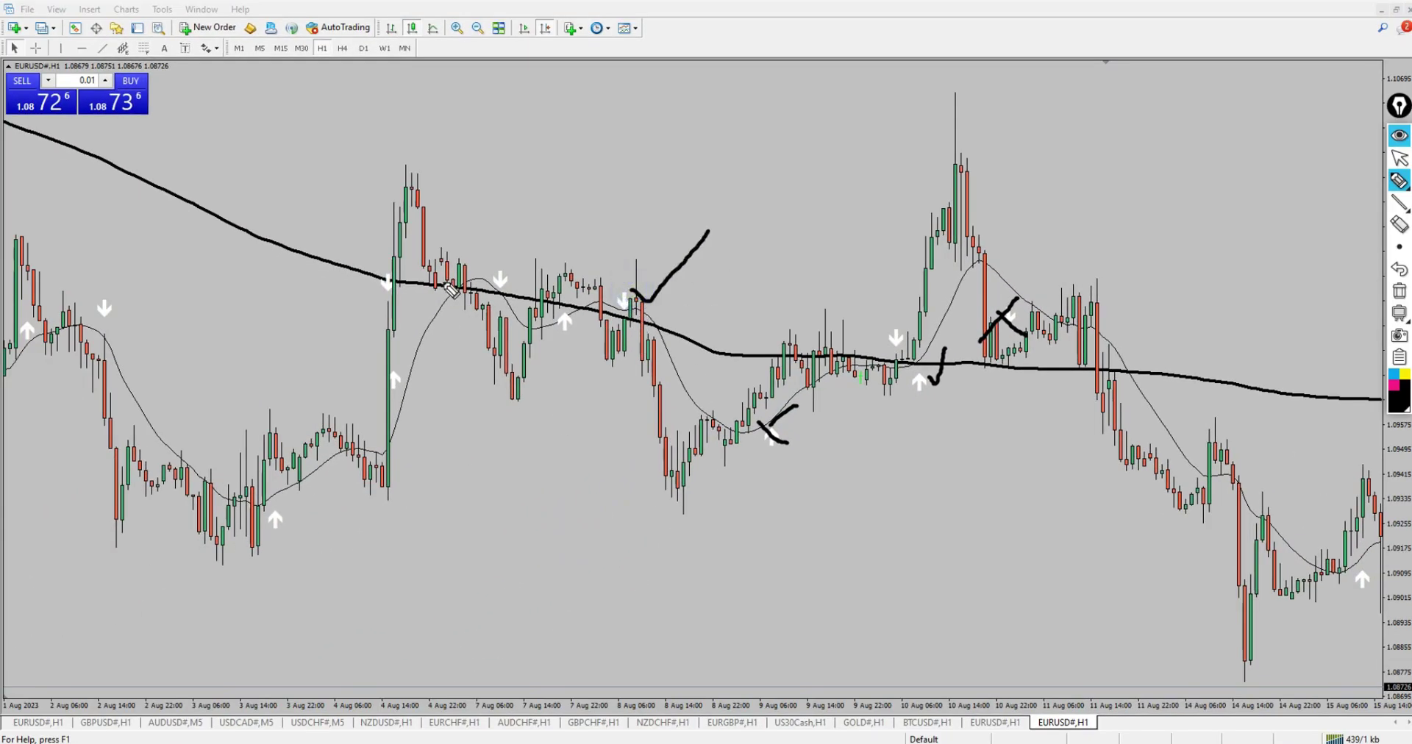
pyautogui.moveTo(508, 266)
pyautogui.mouseDown()
pyautogui.moveTo(556, 254)
pyautogui.moveTo(575, 209)
pyautogui.mouseUp()
pyautogui.moveTo(548, 302)
pyautogui.mouseDown()
pyautogui.moveTo(578, 332)
pyautogui.moveTo(597, 304)
pyautogui.mouseUp()
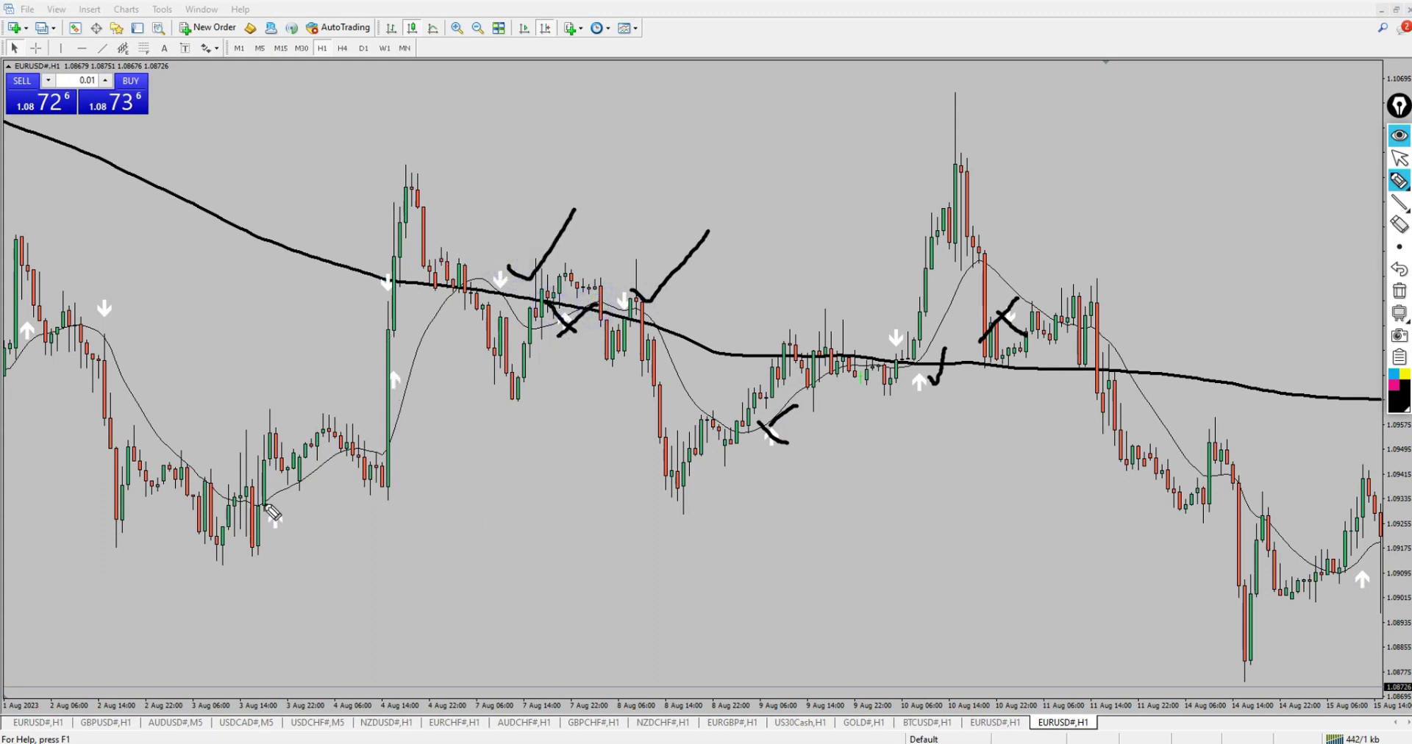
pyautogui.moveTo(112, 306); pyautogui.dragTo(214, 229)
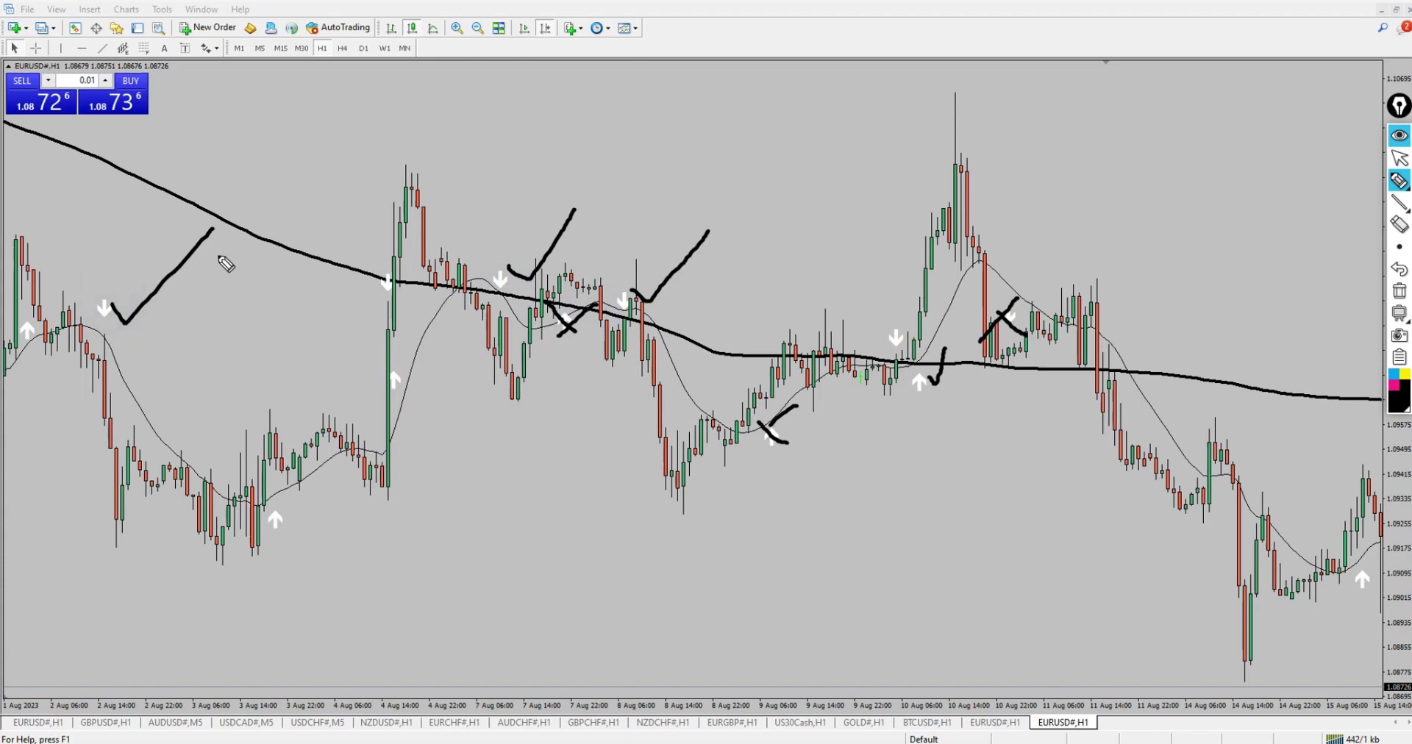
pyautogui.hotkey('ctrl', 'shift', '7')
# Draw ticks beside the 2 August, 31 July and 27 July sell arrows below the 200-period moving average
pyautogui.hotkey('ctrl', 'shift', '2')
pyautogui.moveTo(246, 359); pyautogui.dragTo(518, 345)
pyautogui.moveTo(404, 334); pyautogui.dragTo(628, 324)
pyautogui.moveTo(539, 351); pyautogui.dragTo(790, 306)
pyautogui.hotkey('ctrl', 'shift', '3')
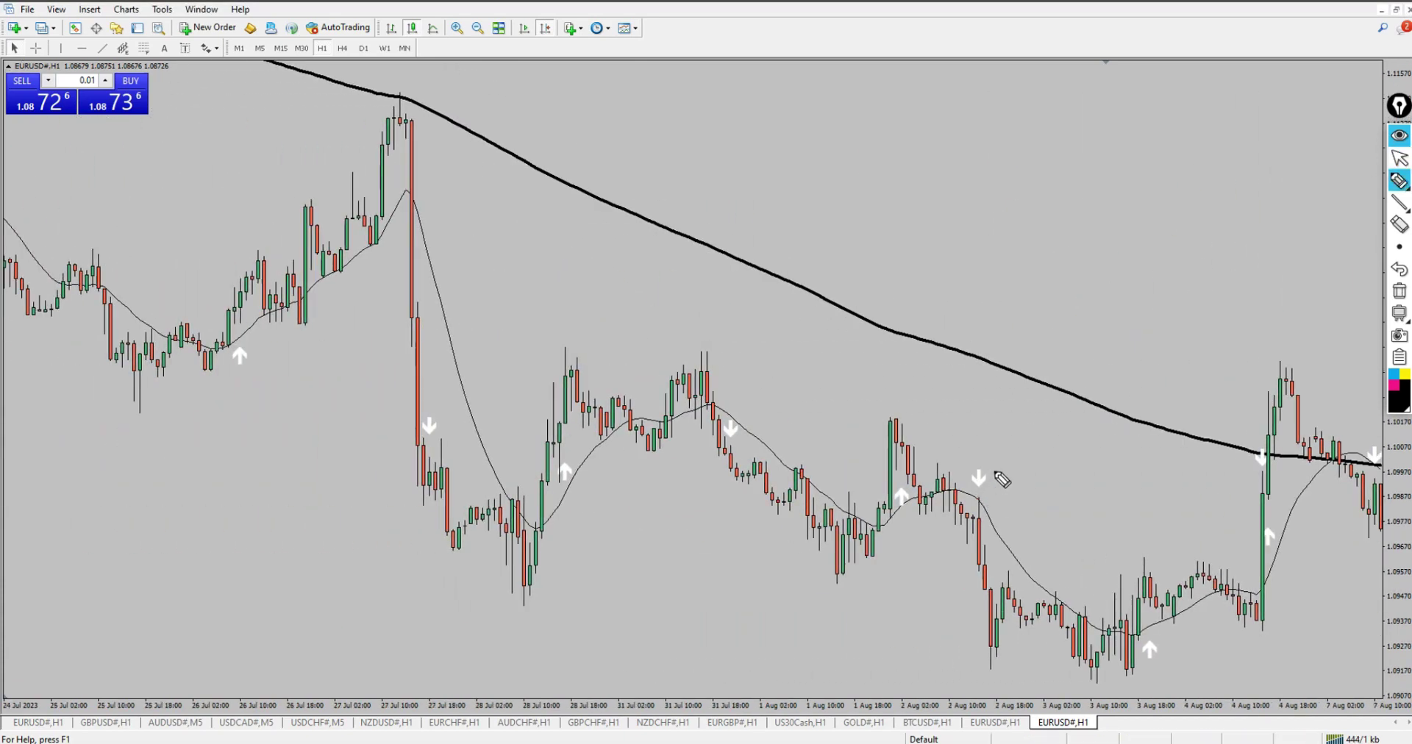
pyautogui.moveTo(992, 471); pyautogui.dragTo(1086, 392)
pyautogui.moveTo(739, 418); pyautogui.dragTo(879, 331)
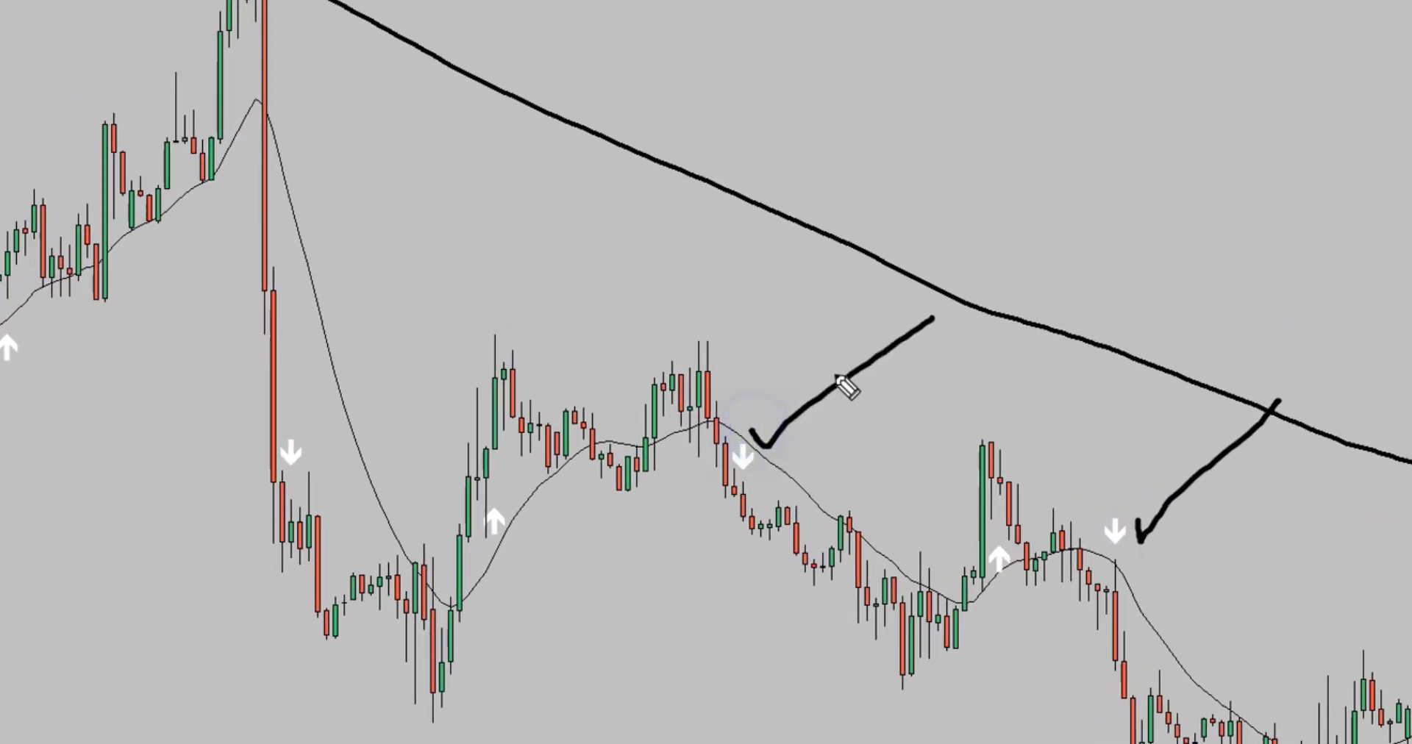
pyautogui.moveTo(307, 439); pyautogui.dragTo(494, 280)
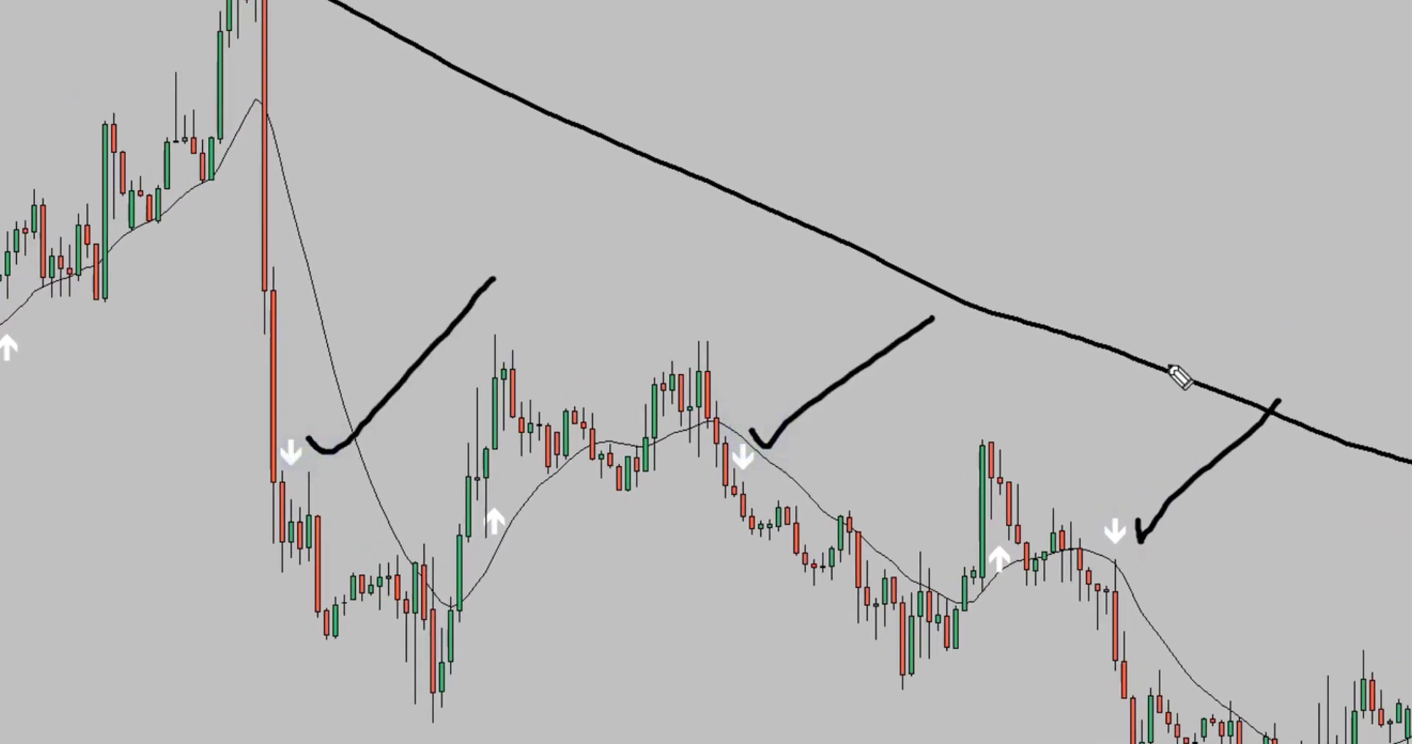
# Cross out the late July and early August buy arrows below the 200-period moving average, and clear all marks
pyautogui.moveTo(956, 528)
pyautogui.mouseDown()
pyautogui.moveTo(1021, 580)
pyautogui.moveTo(1021, 537)
pyautogui.mouseUp()
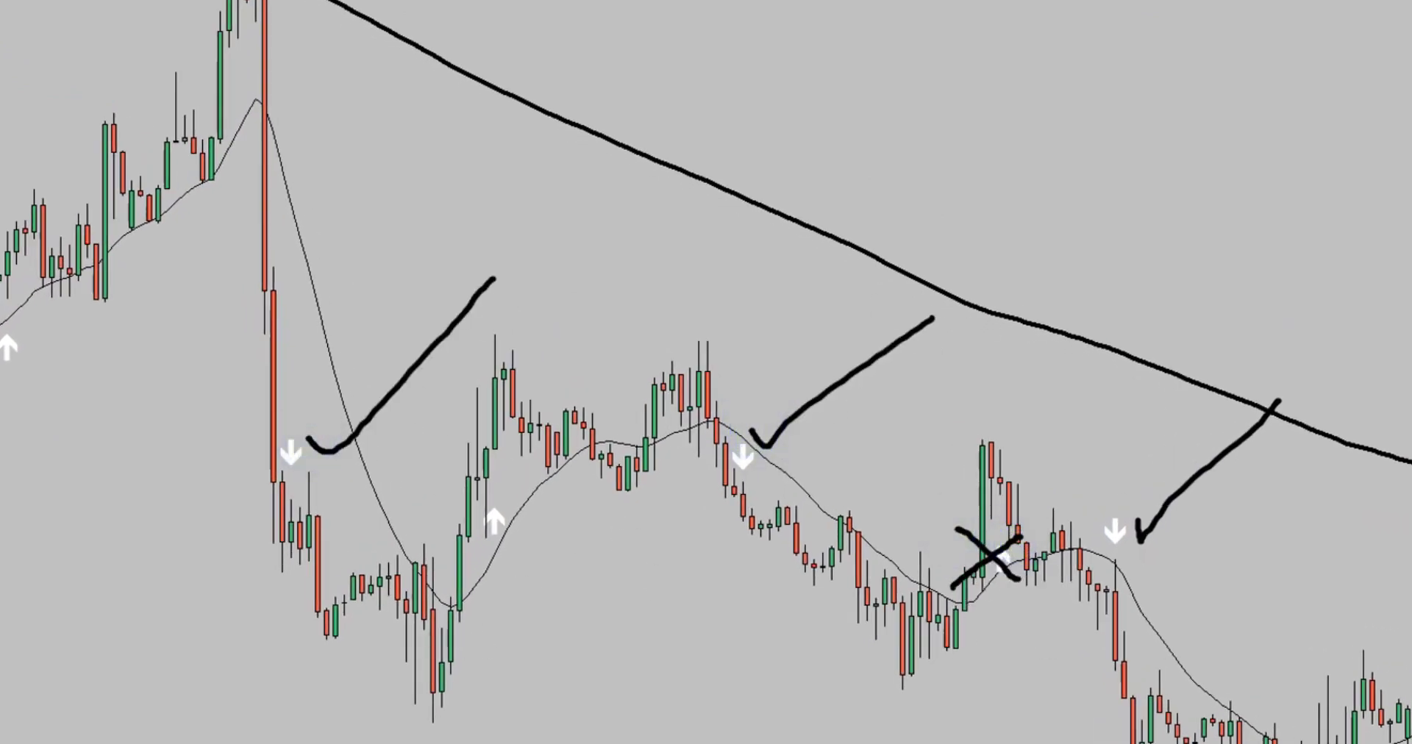
pyautogui.moveTo(469, 513)
pyautogui.mouseDown()
pyautogui.moveTo(496, 523)
pyautogui.moveTo(470, 544)
pyautogui.mouseUp()
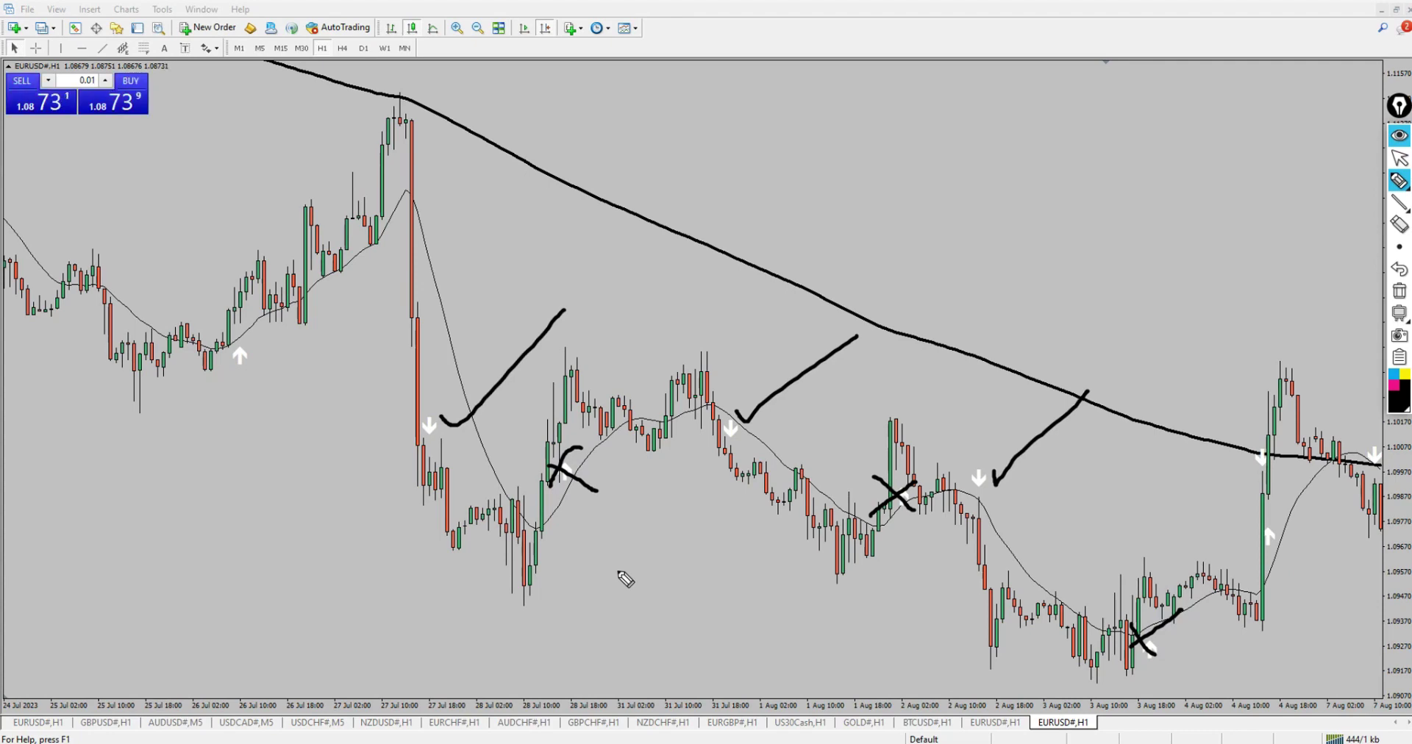
pyautogui.hotkey('ctrl', 'shift', '7')
# Draw an arrow pointing up at the 200-period moving average beneath the July uptrend
pyautogui.hotkey('ctrl', 'shift', '2')
pyautogui.moveTo(397, 426)
pyautogui.mouseDown()
pyautogui.moveTo(605, 437)
pyautogui.moveTo(675, 470)
pyautogui.moveTo(825, 471)
pyautogui.mouseUp()
pyautogui.moveTo(444, 470); pyautogui.dragTo(756, 478)
pyautogui.moveTo(324, 471); pyautogui.dragTo(767, 485)
pyautogui.moveTo(378, 498); pyautogui.dragTo(478, 496)
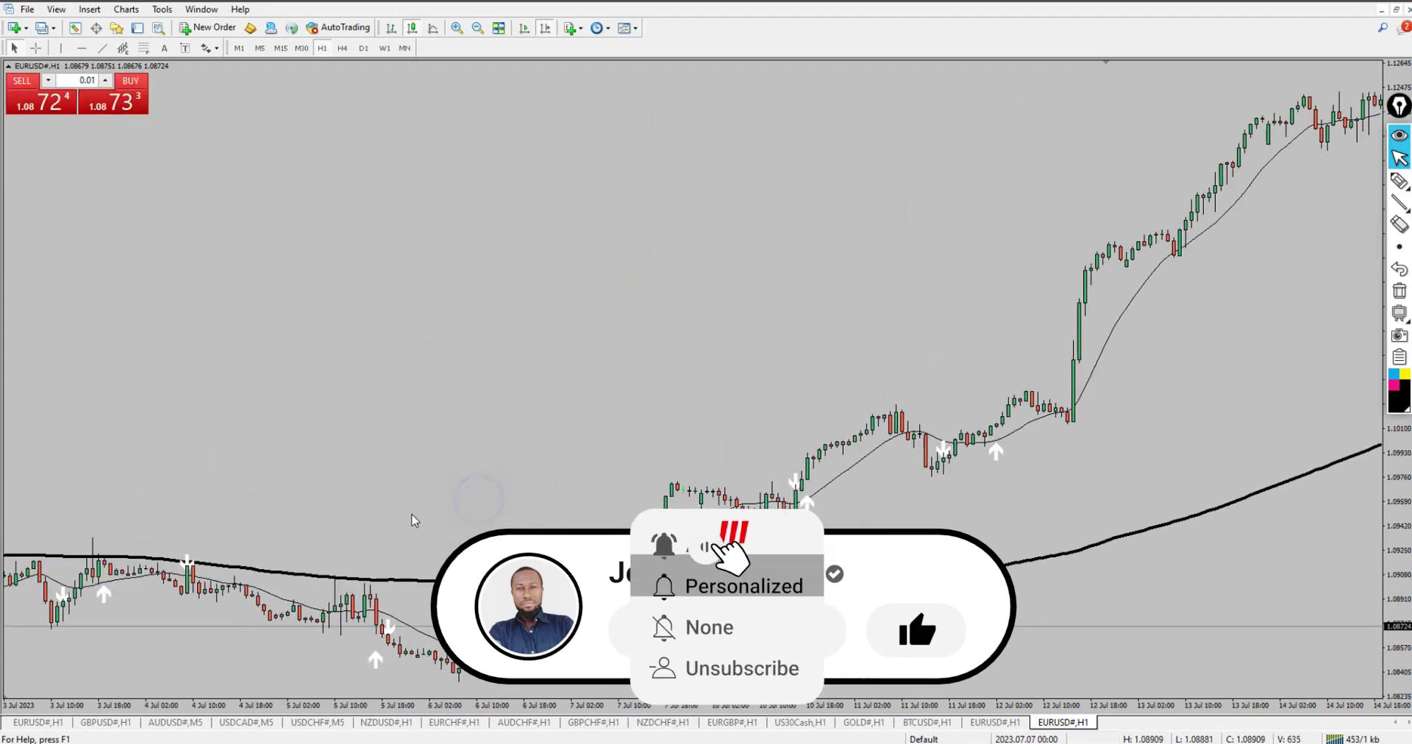
pyautogui.moveTo(603, 440); pyautogui.dragTo(341, 487)
pyautogui.hotkey('ctrl', 'shift', 'a')
pyautogui.moveTo(752, 675); pyautogui.dragTo(711, 581)
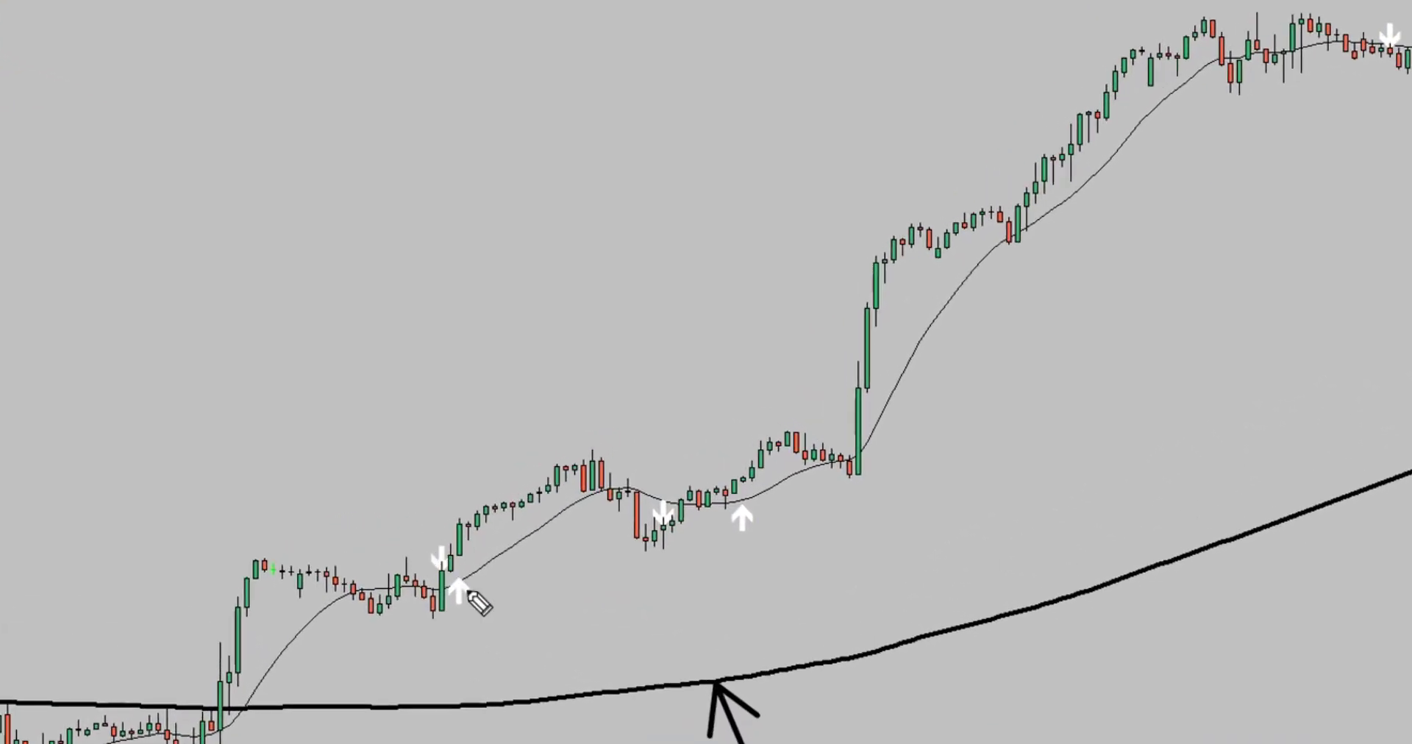
# Cross out the sell arrows and tick the buy arrows along the July uptrend above the 200-period moving average, and clear all marks
pyautogui.moveTo(420, 548)
pyautogui.mouseDown()
pyautogui.moveTo(460, 572)
pyautogui.moveTo(421, 568)
pyautogui.moveTo(491, 610)
pyautogui.mouseUp()
pyautogui.moveTo(532, 559); pyautogui.dragTo(554, 530)
pyautogui.moveTo(651, 500)
pyautogui.mouseDown()
pyautogui.moveTo(689, 536)
pyautogui.moveTo(633, 550)
pyautogui.mouseUp()
pyautogui.moveTo(759, 522)
pyautogui.mouseDown()
pyautogui.moveTo(776, 544)
pyautogui.moveTo(852, 479)
pyautogui.mouseUp()
pyautogui.moveTo(1366, 18)
pyautogui.mouseDown()
pyautogui.moveTo(1411, 72)
pyautogui.moveTo(1351, 106)
pyautogui.mouseUp()
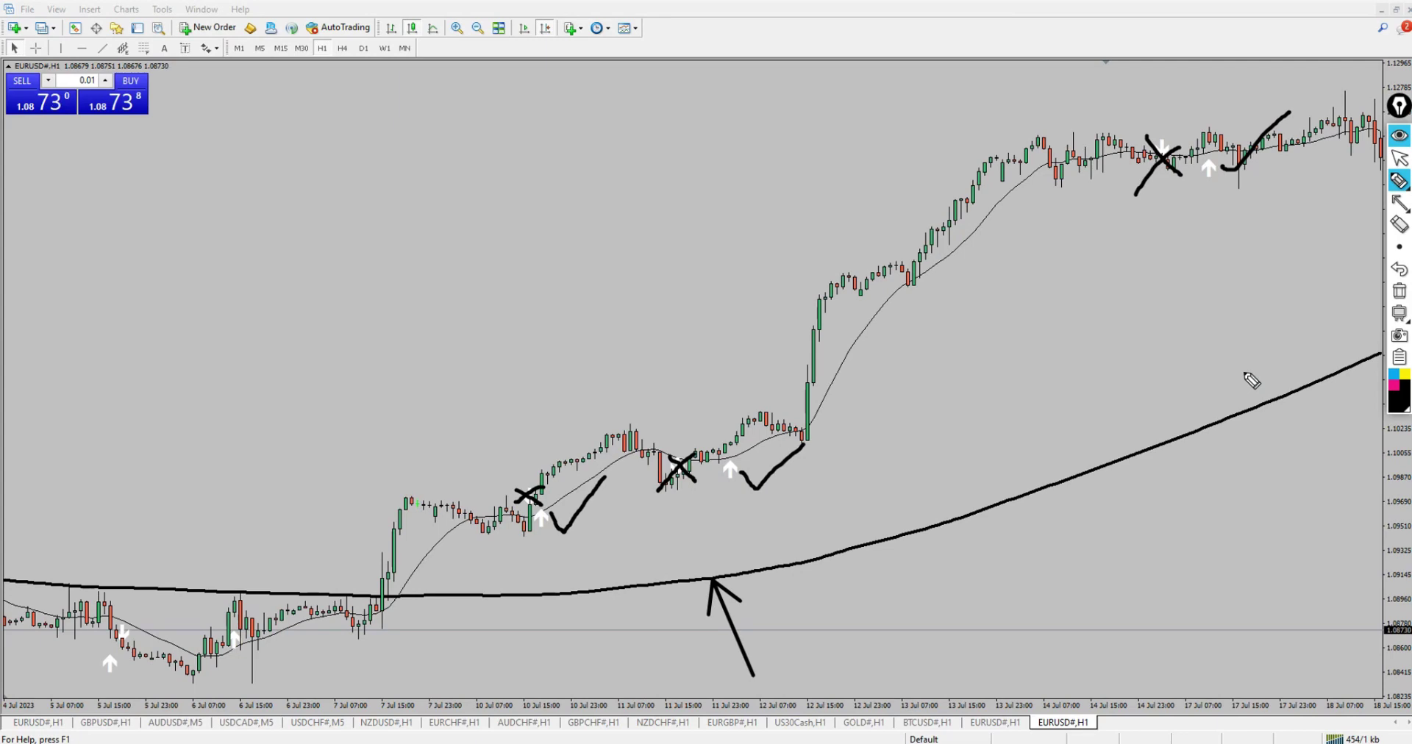
pyautogui.hotkey('ctrl', 'shift', '7')
pyautogui.hotkey('ctrl', 'shift', '2')
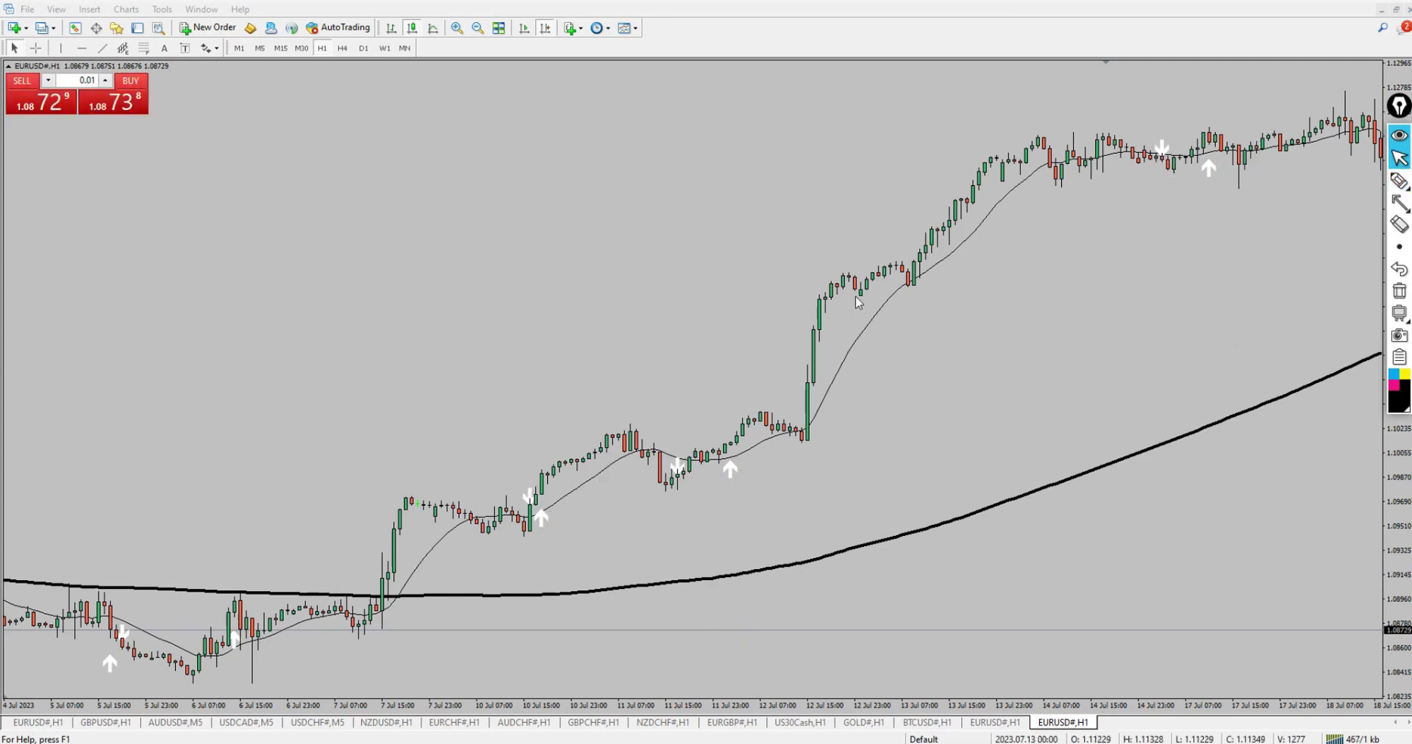
# Cross out the 3 July, 30 June and 29 June buy arrows below the 200-period moving average
pyautogui.moveTo(489, 327); pyautogui.dragTo(1021, 302)
pyautogui.moveTo(614, 303); pyautogui.dragTo(813, 267)
pyautogui.moveTo(691, 269); pyautogui.dragTo(667, 230)
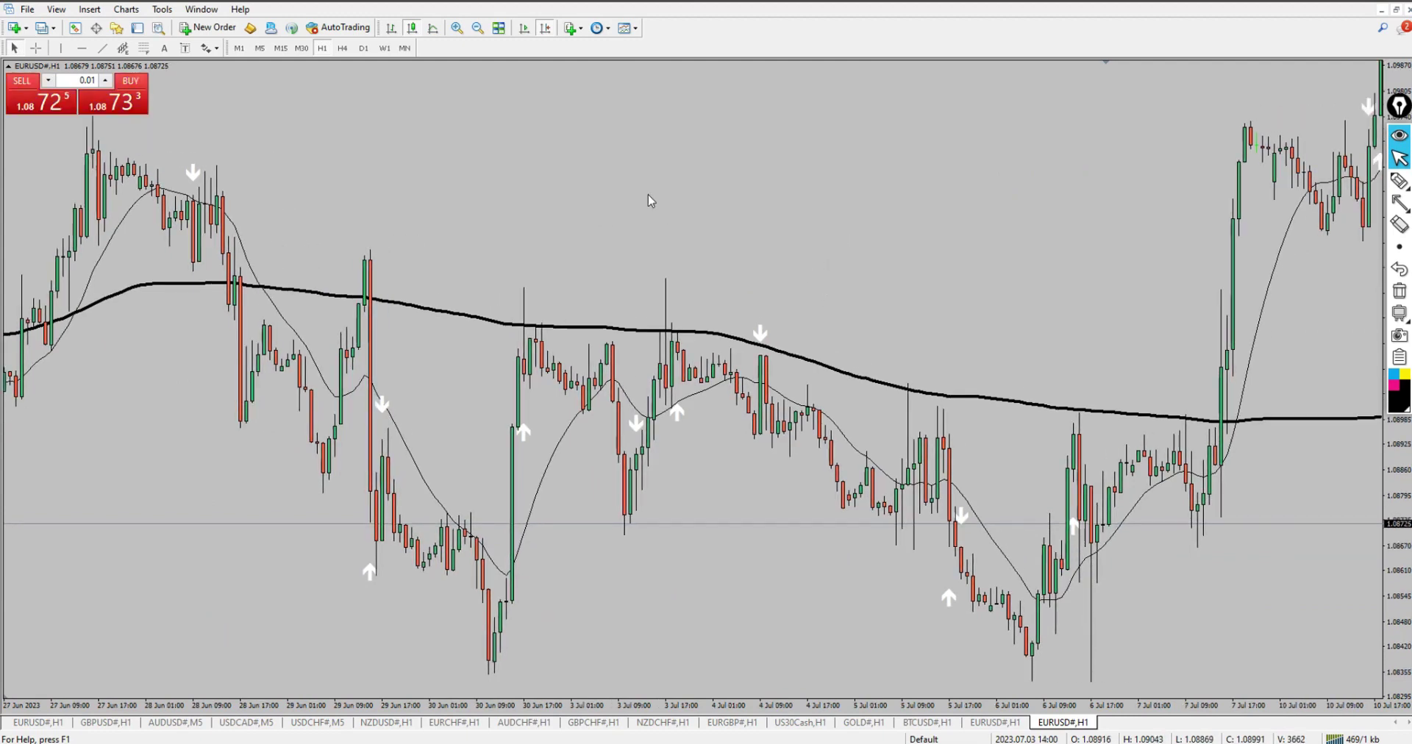
pyautogui.hotkey('ctrl', 'shift', '3')
pyautogui.moveTo(662, 399)
pyautogui.mouseDown()
pyautogui.moveTo(710, 429)
pyautogui.moveTo(675, 418)
pyautogui.mouseUp()
pyautogui.moveTo(504, 421)
pyautogui.mouseDown()
pyautogui.moveTo(546, 465)
pyautogui.moveTo(506, 450)
pyautogui.mouseUp()
pyautogui.moveTo(358, 549); pyautogui.dragTo(393, 589)
pyautogui.moveTo(389, 557); pyautogui.dragTo(346, 579)
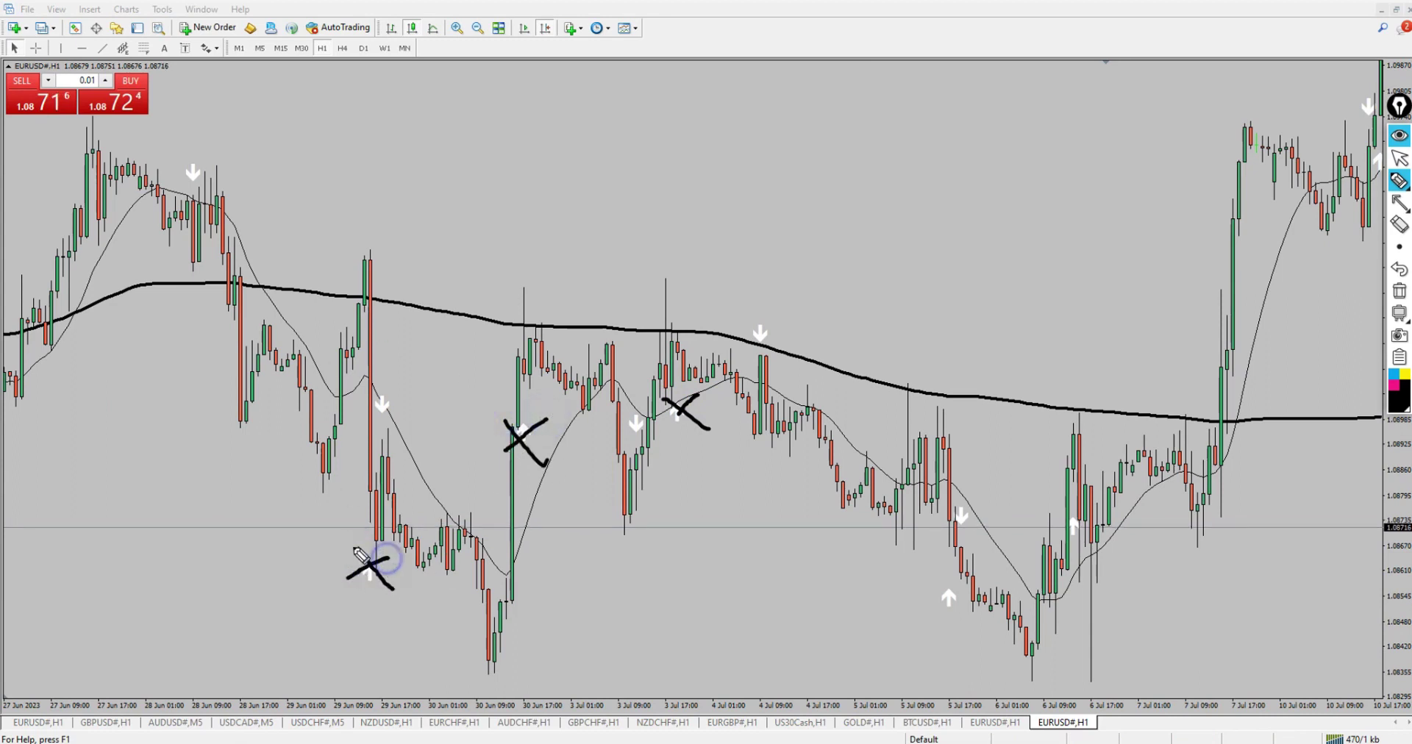
# Draw ticks beside the 29 June, 3 July, 4 July and 5 July sell arrows
pyautogui.moveTo(397, 397); pyautogui.dragTo(501, 336)
pyautogui.moveTo(647, 424); pyautogui.dragTo(695, 398)
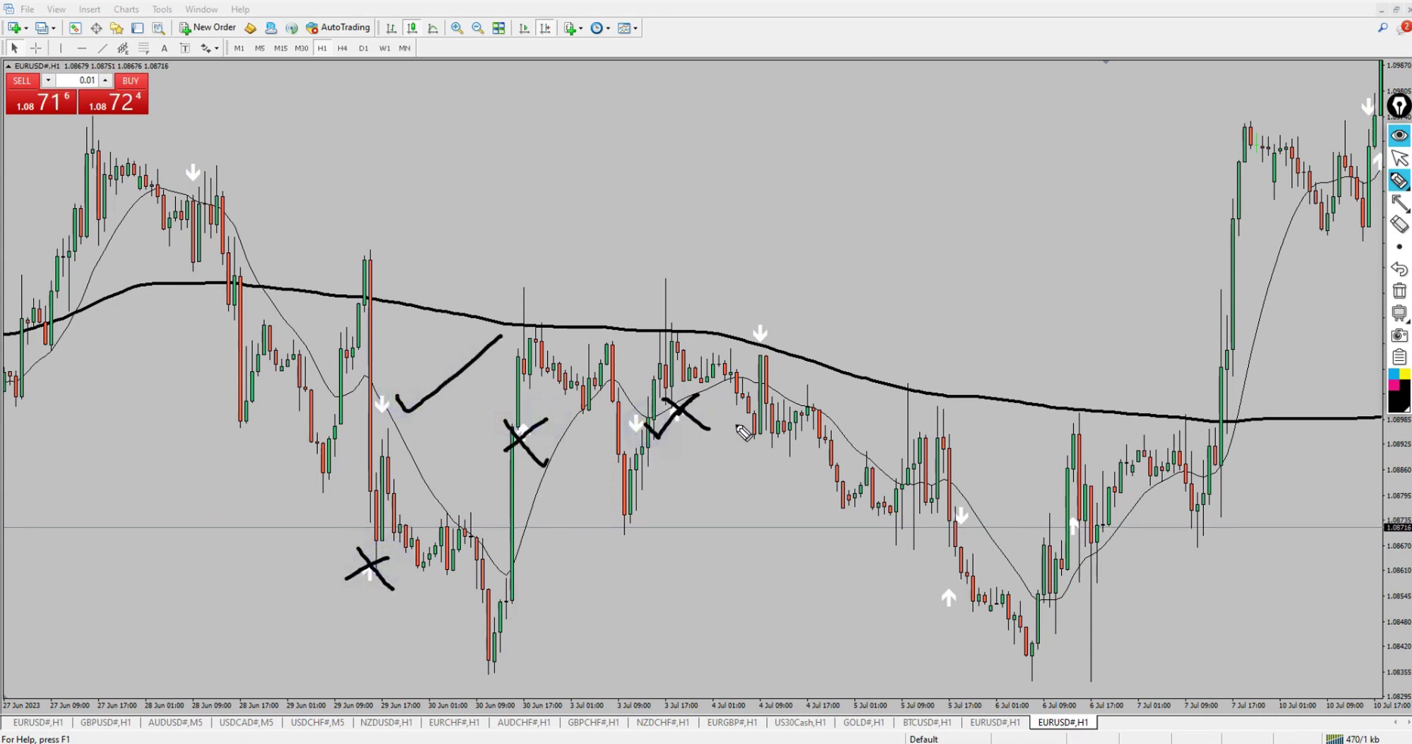
pyautogui.moveTo(781, 327); pyautogui.dragTo(915, 243)
pyautogui.moveTo(965, 507); pyautogui.dragTo(1034, 410)
# Cross out the 5 and 6 July buy arrows, and clear all marks
pyautogui.moveTo(930, 586); pyautogui.dragTo(957, 609)
pyautogui.moveTo(923, 613); pyautogui.dragTo(955, 588)
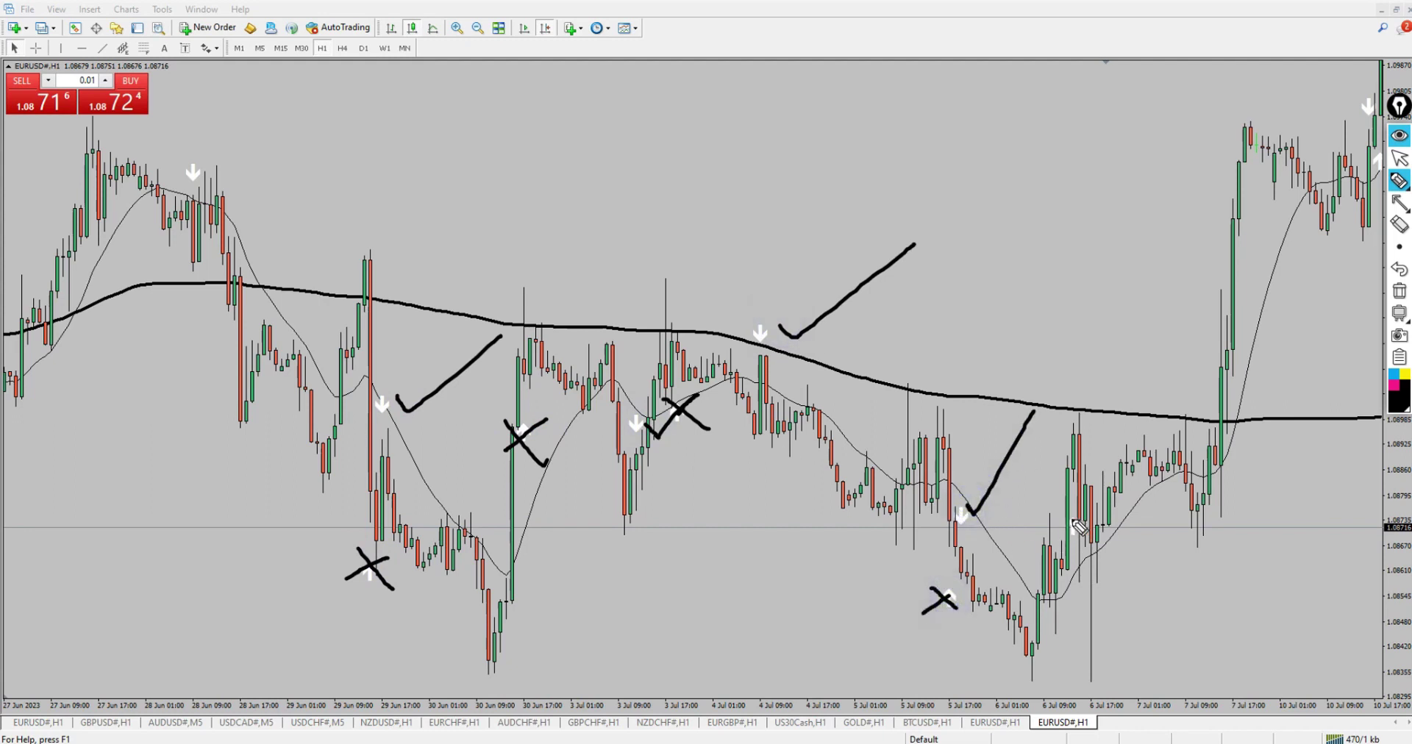
pyautogui.moveTo(1051, 502)
pyautogui.mouseDown()
pyautogui.moveTo(1109, 545)
pyautogui.moveTo(1084, 487)
pyautogui.mouseUp()
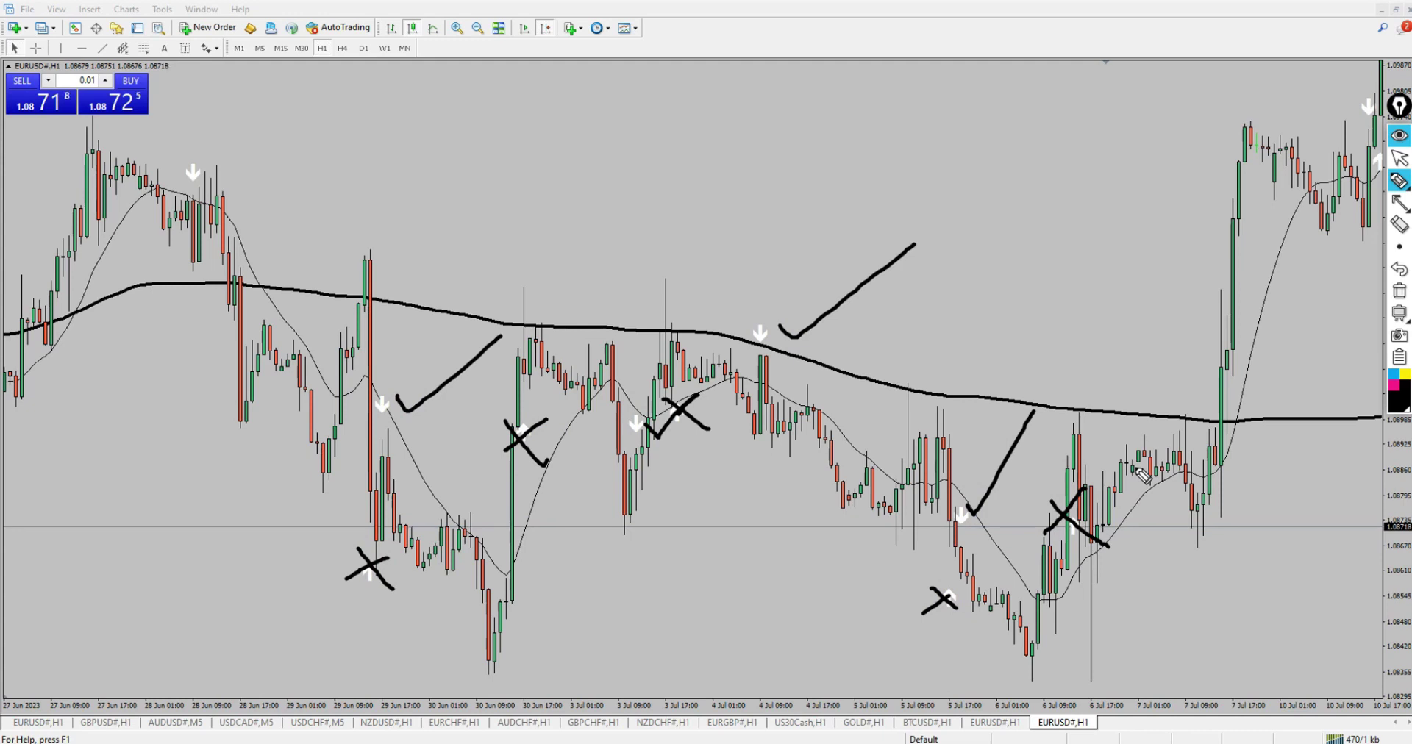
pyautogui.hotkey('ctrl', 'shift', '7')
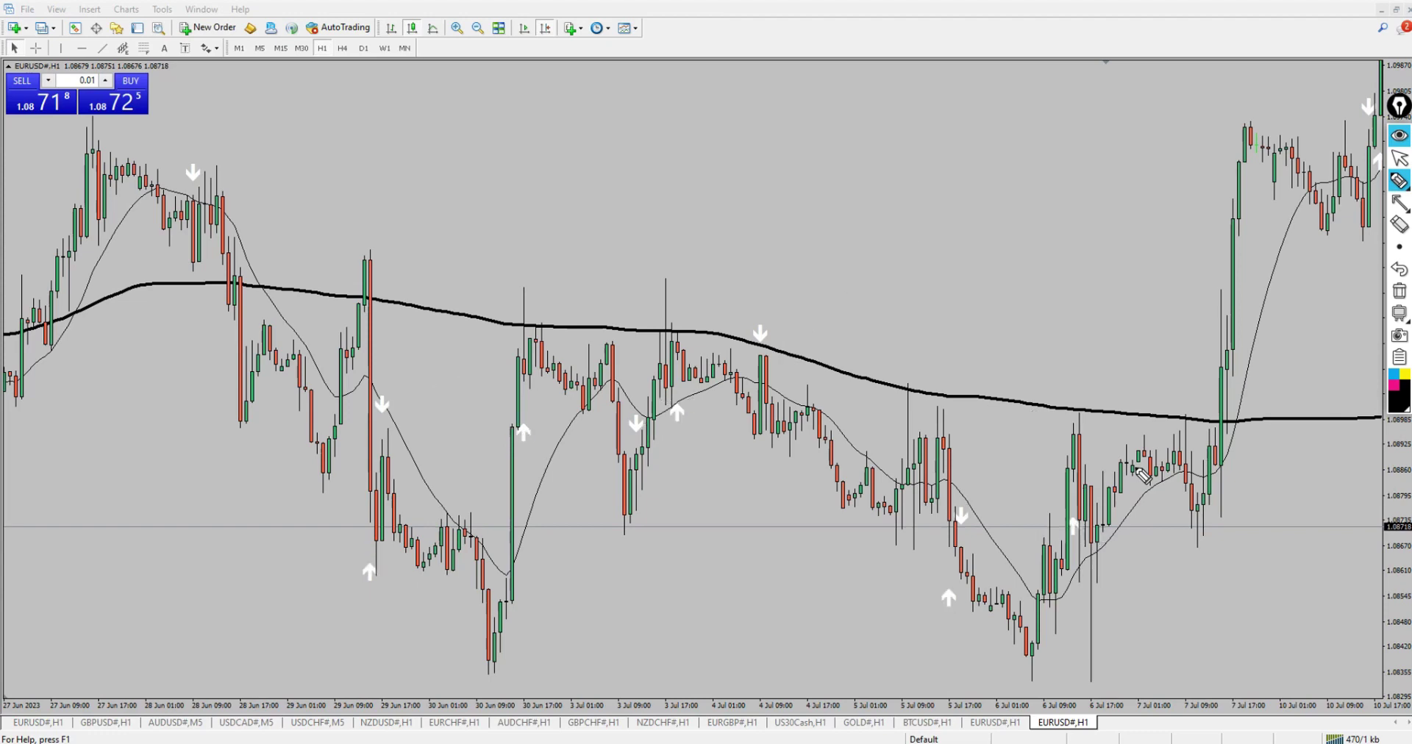
pyautogui.hotkey('ctrl', 'shift', '2')
# Tick the 21 and 20 June buy arrows and cross out the 20 June sell arrow above the 200-period moving average
pyautogui.moveTo(315, 476); pyautogui.dragTo(706, 463)
pyautogui.moveTo(501, 504); pyautogui.dragTo(893, 486)
pyautogui.moveTo(523, 494); pyautogui.dragTo(750, 479)
pyautogui.moveTo(498, 514); pyautogui.dragTo(764, 508)
pyautogui.moveTo(511, 482); pyautogui.dragTo(723, 476)
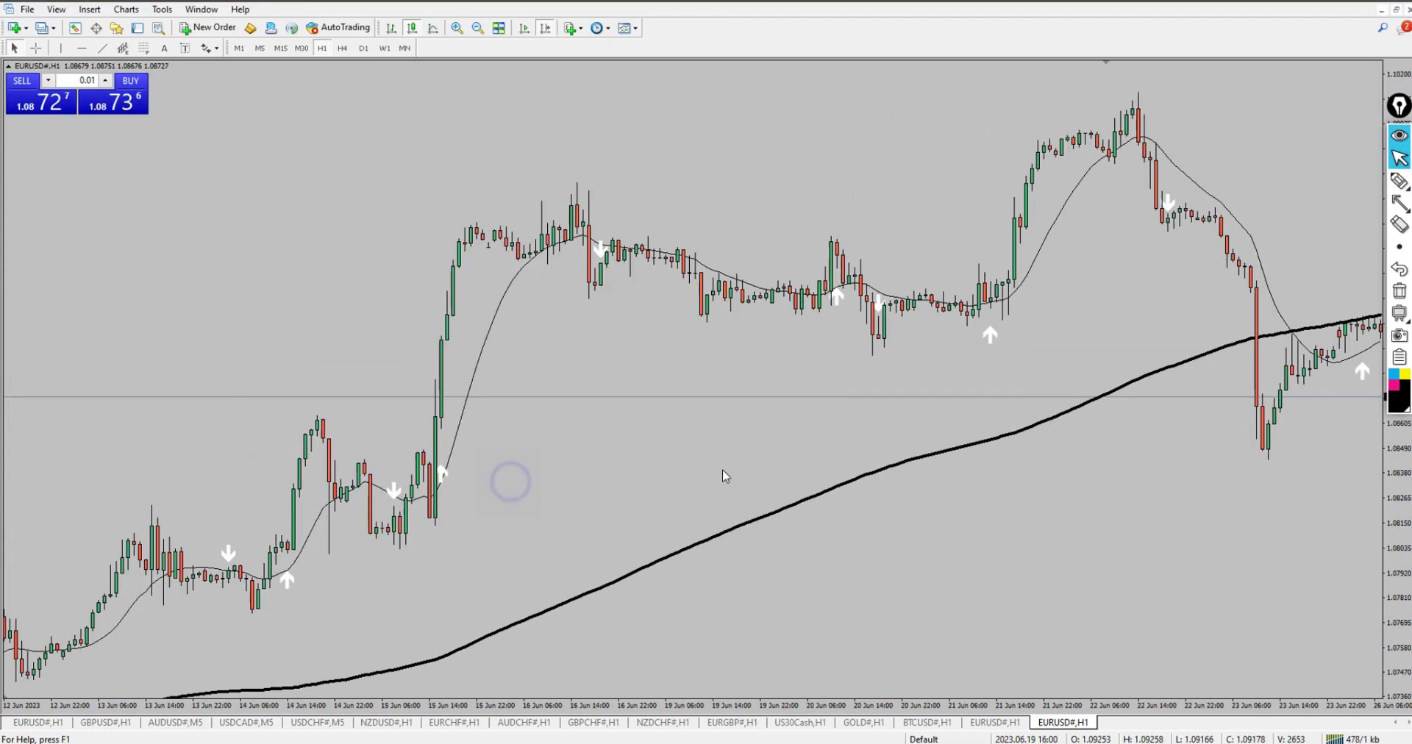
pyautogui.moveTo(544, 463); pyautogui.dragTo(562, 474)
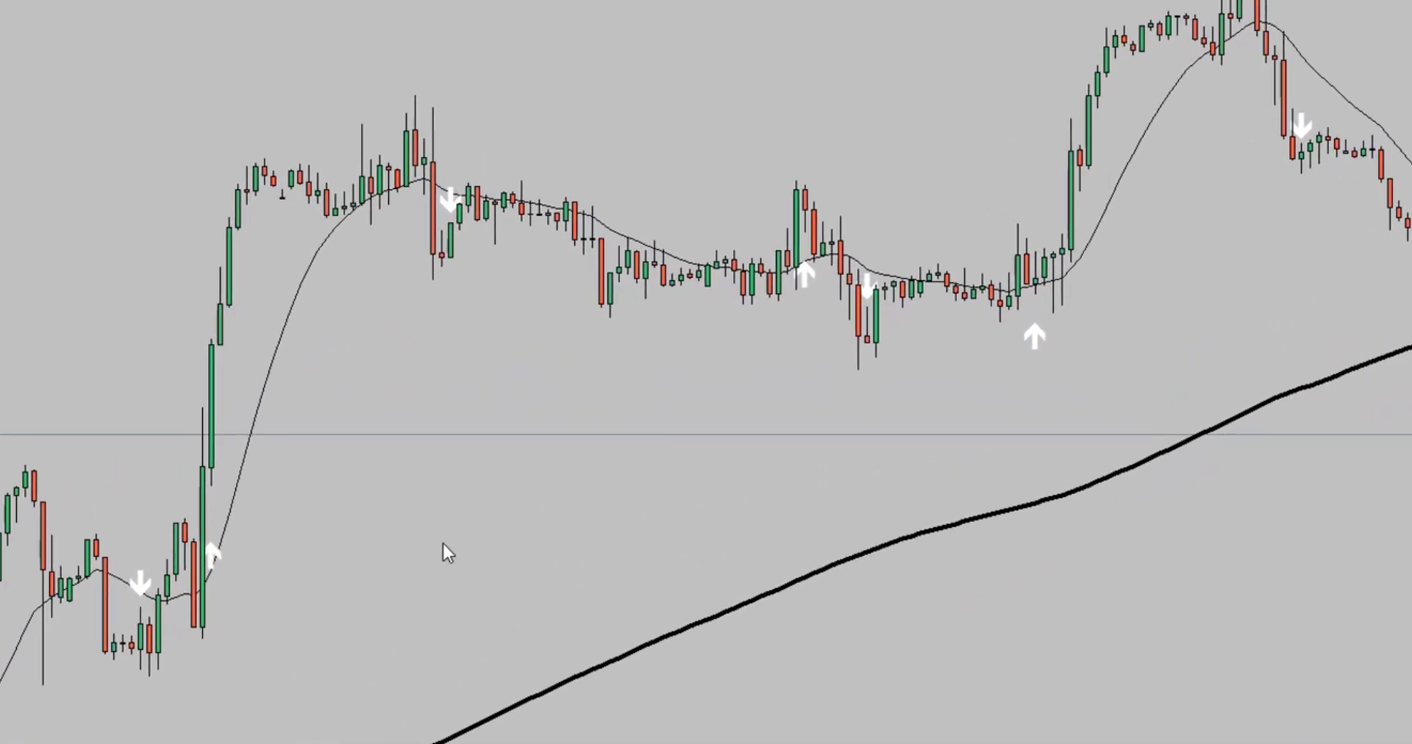
pyautogui.click(1060, 327)
pyautogui.moveTo(1060, 326); pyautogui.dragTo(1181, 234)
pyautogui.click(849, 288)
pyautogui.moveTo(901, 324); pyautogui.dragTo(903, 322)
pyautogui.moveTo(888, 253)
pyautogui.mouseDown()
pyautogui.moveTo(851, 286)
pyautogui.moveTo(858, 218)
pyautogui.mouseUp()
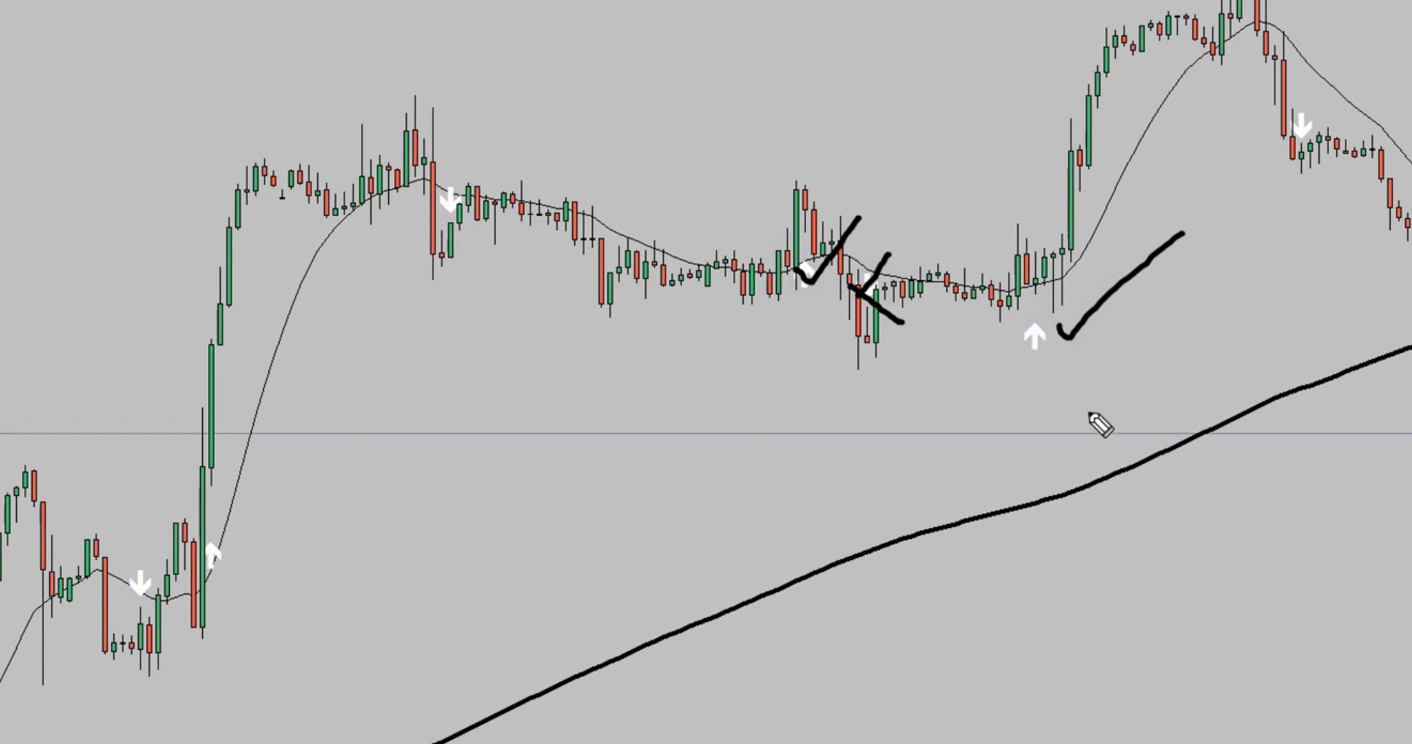
# Cross out the 16, 15 and 14 June sell arrows and tick the 15 and 14 June buy arrows
pyautogui.moveTo(426, 180); pyautogui.dragTo(511, 243)
pyautogui.moveTo(486, 160); pyautogui.dragTo(440, 199)
pyautogui.moveTo(222, 557); pyautogui.dragTo(425, 391)
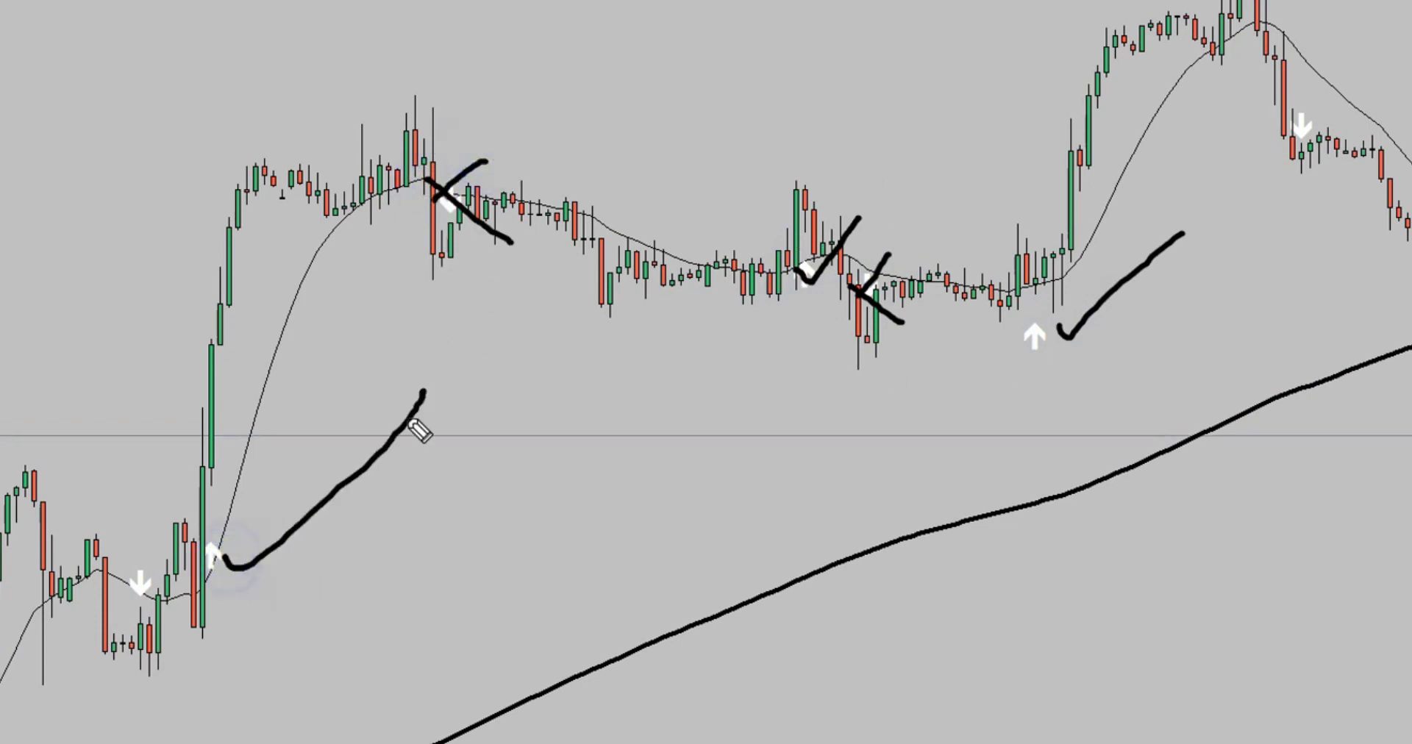
pyautogui.moveTo(128, 574); pyautogui.dragTo(174, 606)
pyautogui.moveTo(158, 571)
pyautogui.mouseDown()
pyautogui.moveTo(133, 602)
pyautogui.moveTo(175, 585)
pyautogui.moveTo(140, 595)
pyautogui.mouseUp()
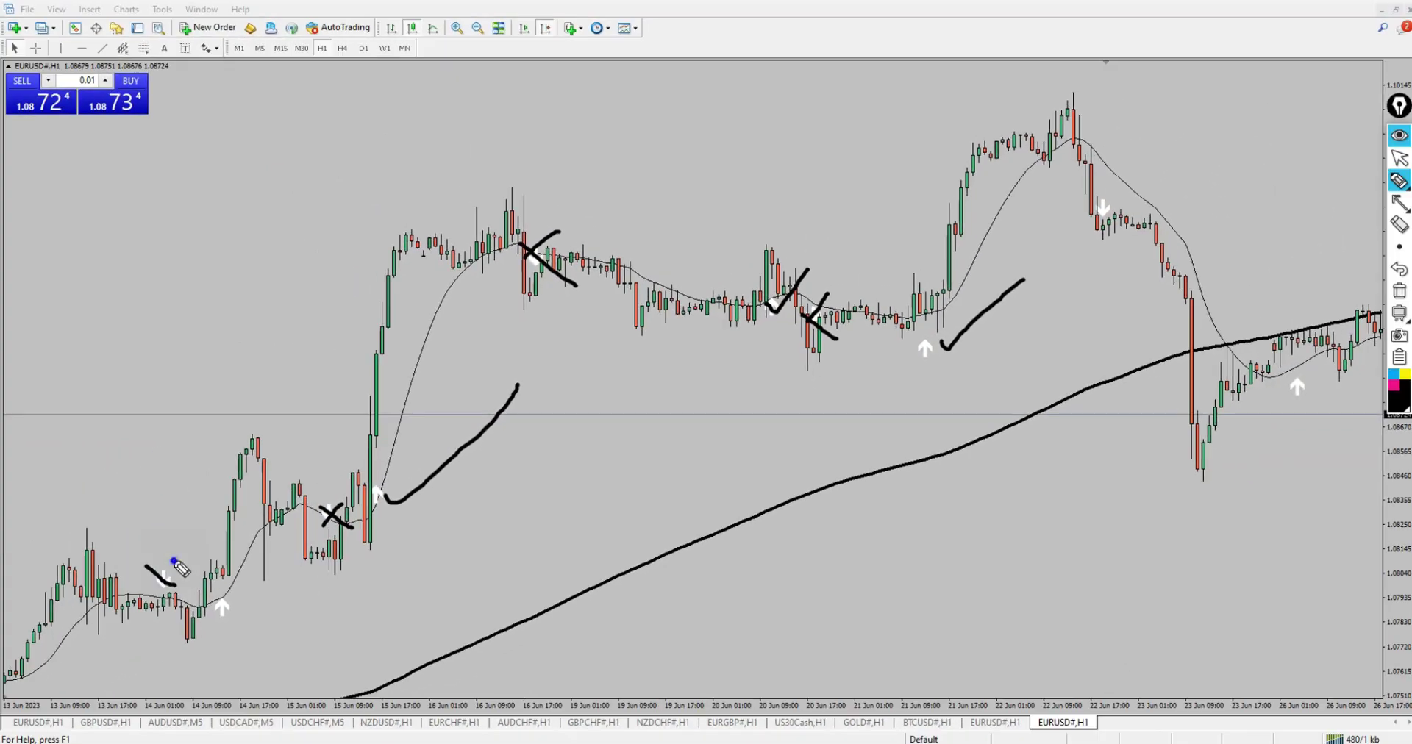
pyautogui.moveTo(230, 606); pyautogui.dragTo(308, 540)
# Draw an arrow pointing up at the 200-period moving average beneath the June uptrend, and clear all marks
pyautogui.moveTo(668, 674)
pyautogui.mouseDown()
pyautogui.moveTo(619, 586)
pyautogui.moveTo(689, 590)
pyautogui.mouseUp()
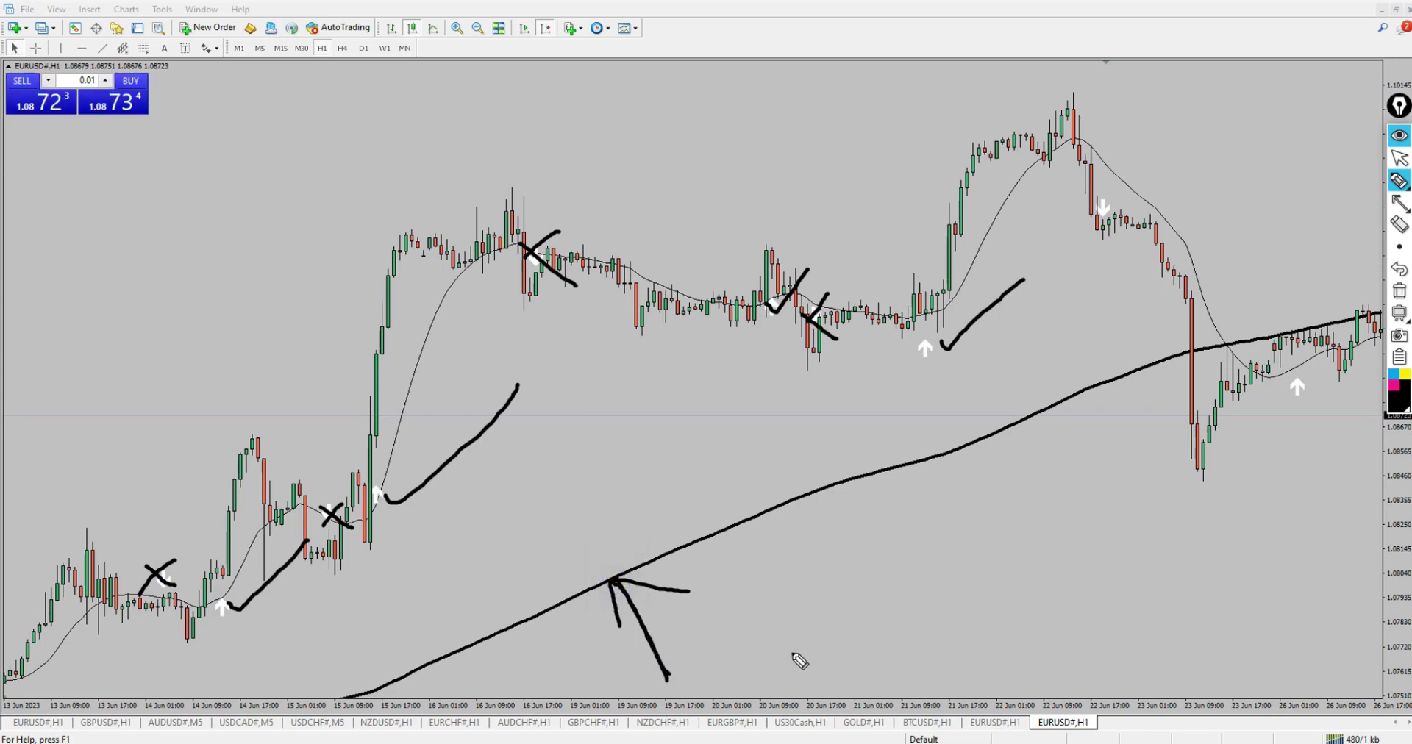
pyautogui.hotkey('ctrl', 'shift', '7')
pyautogui.hotkey('ctrl', 'shift', '2')
# Return the chart to the latest bars and open the Strategy Tester set to test an indicator
pyautogui.click(523, 26)
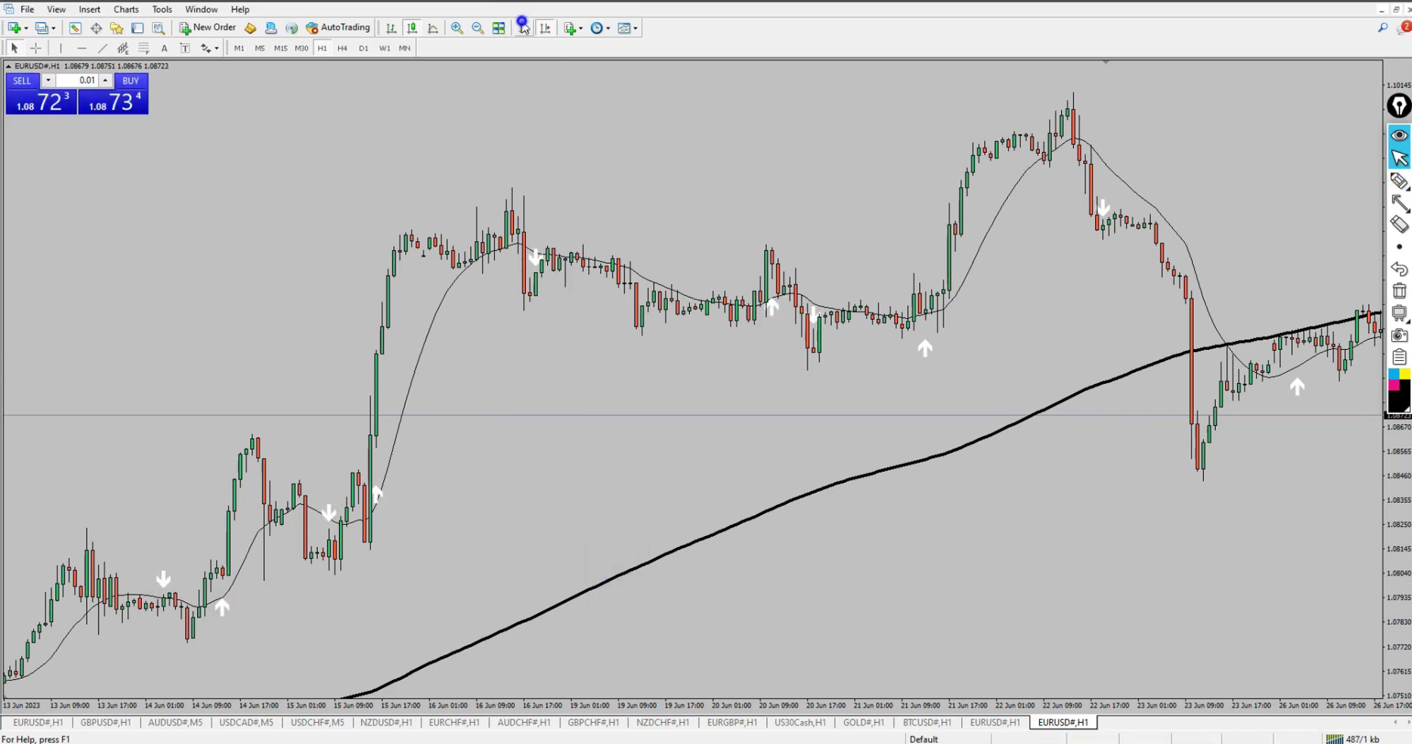
pyautogui.hotkey('ctrl', 'r')
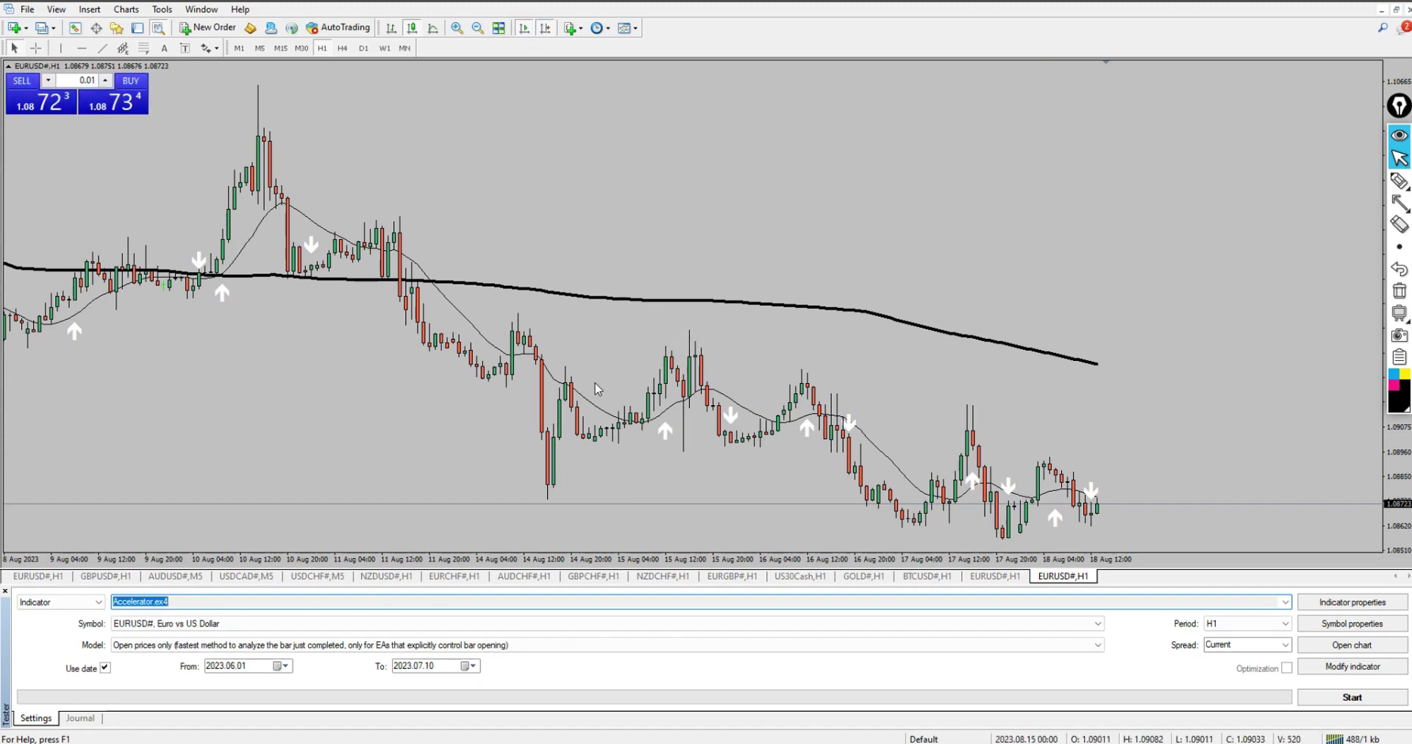
pyautogui.click(100, 603)
pyautogui.click(45, 631)
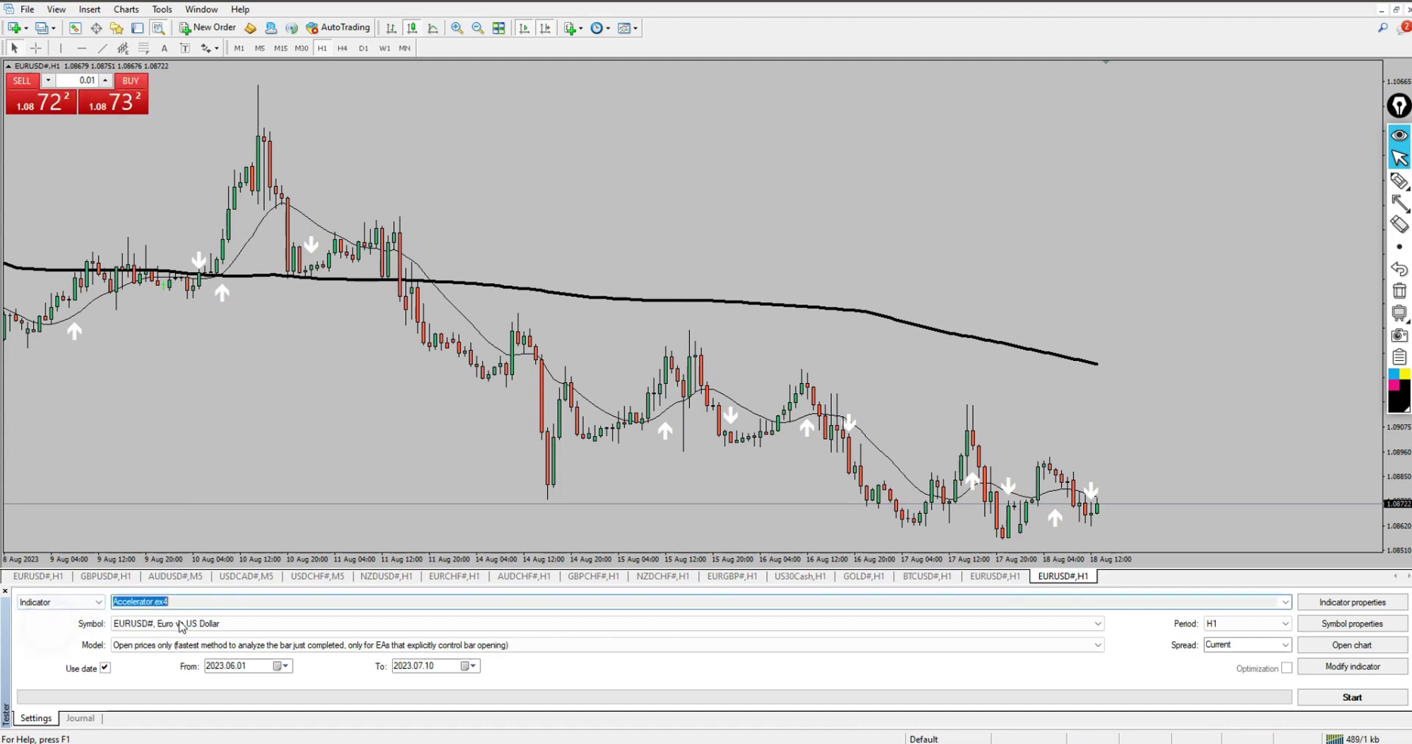
# Choose Joe Trend Reversal Arrow - Non Repaint.ex4 from New folder as the indicator to test
pyautogui.click(176, 603)
pyautogui.scroll(-3, 147, 486)
pyautogui.scroll(5, 163, 506)
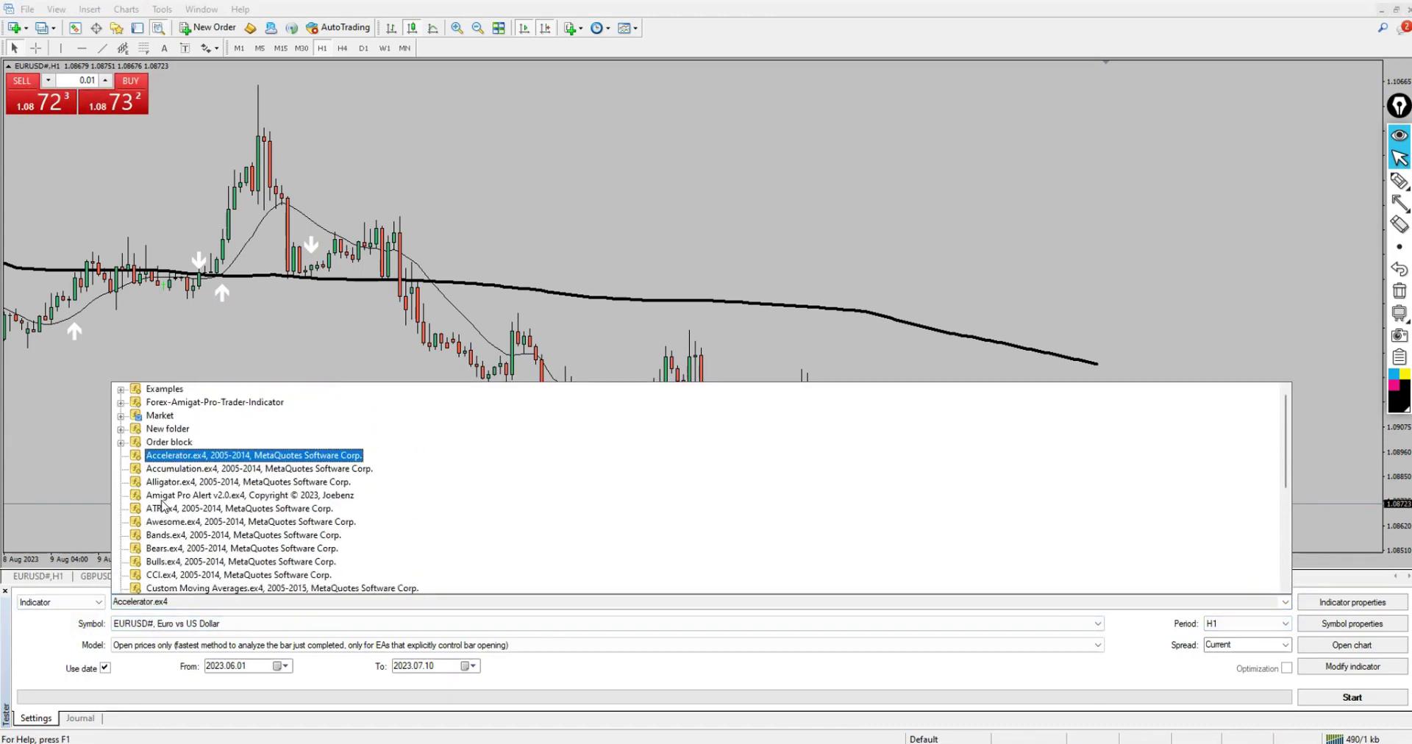
pyautogui.click(122, 432)
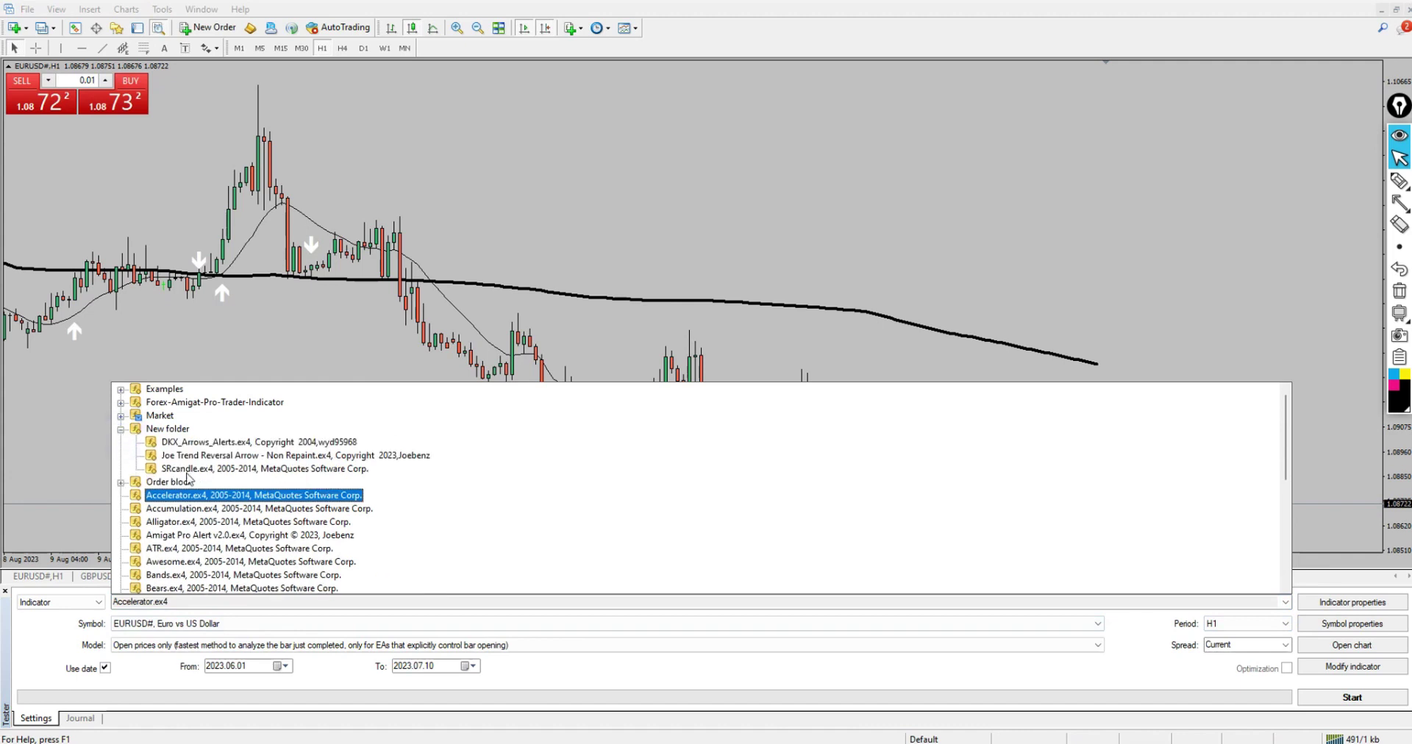
pyautogui.click(260, 456)
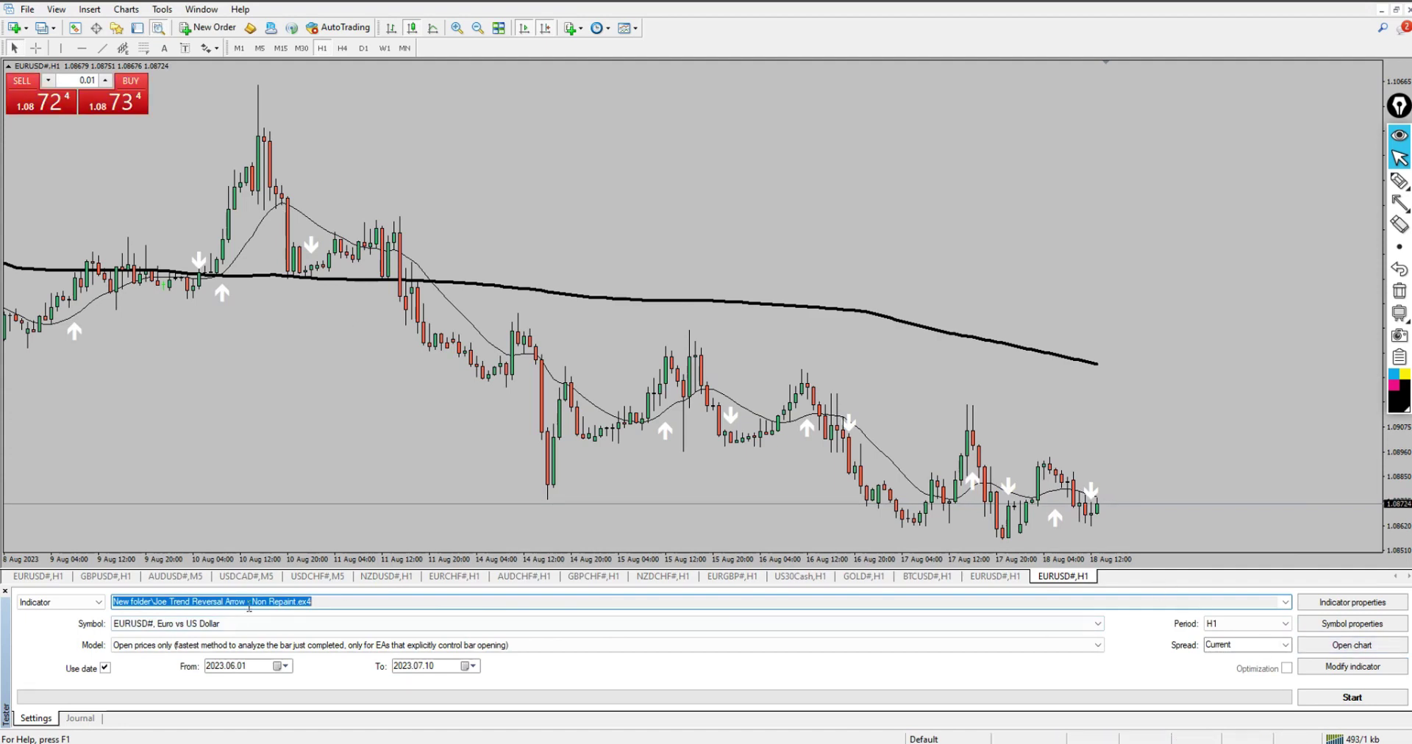
# Set the test period from 2023.06.01 to 2023.08.18 and start the visual test
pyautogui.click(280, 667)
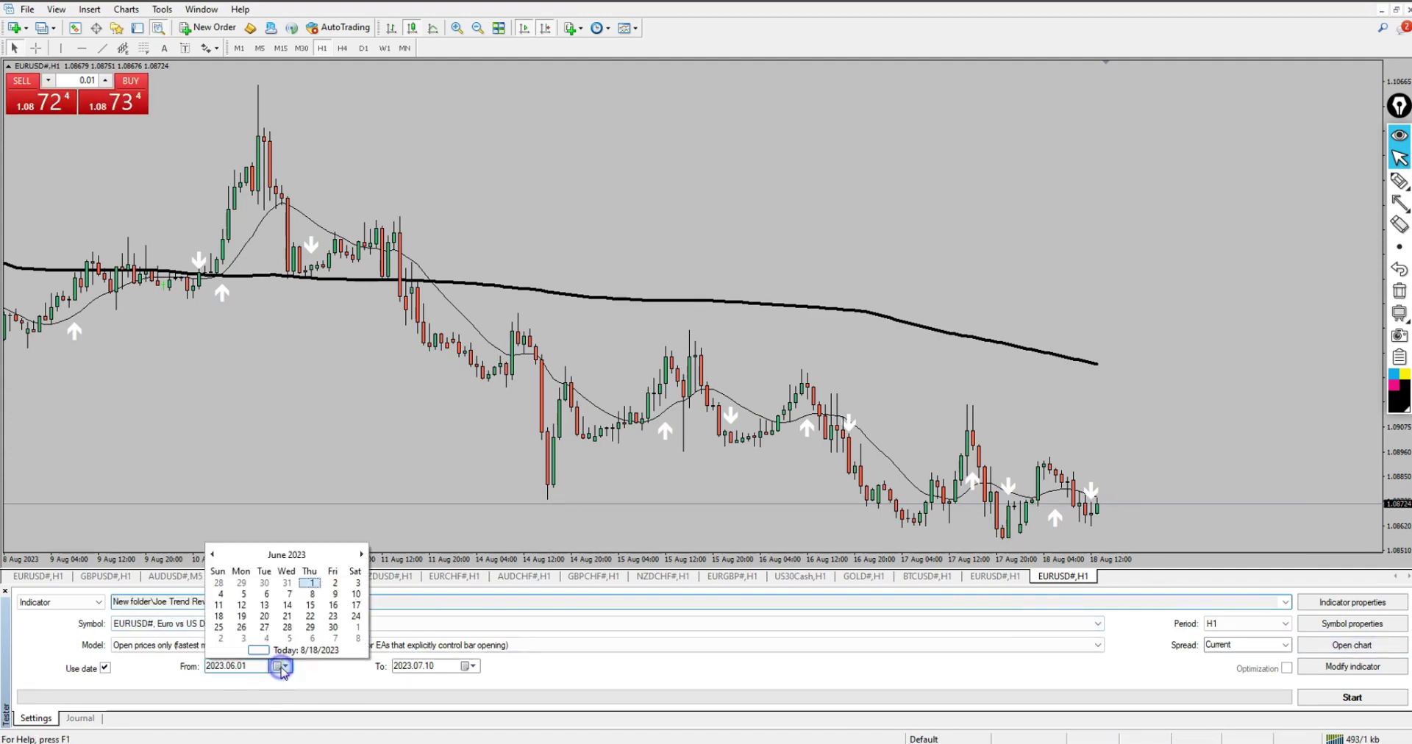
pyautogui.click(316, 583)
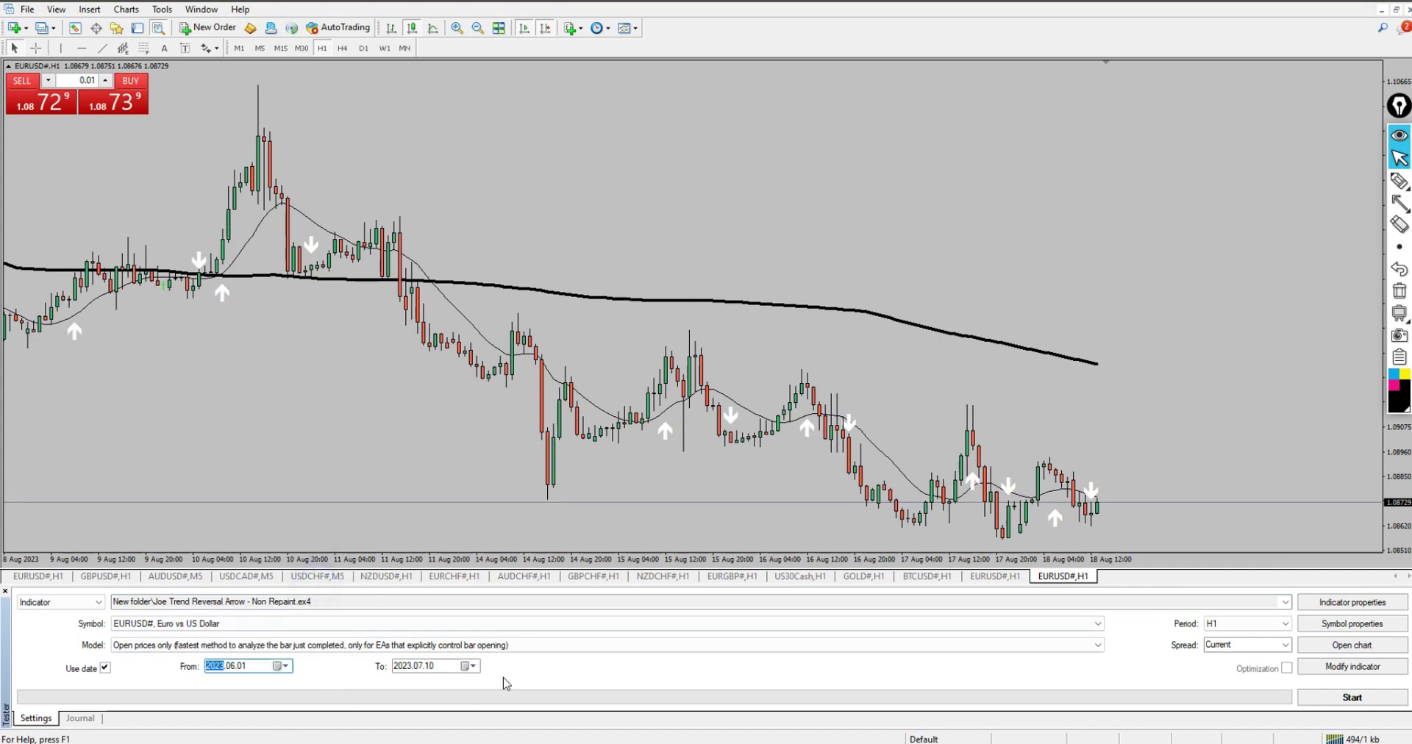
pyautogui.click(472, 666)
pyautogui.click(548, 555)
pyautogui.click(549, 555)
pyautogui.click(548, 555)
pyautogui.click(400, 554)
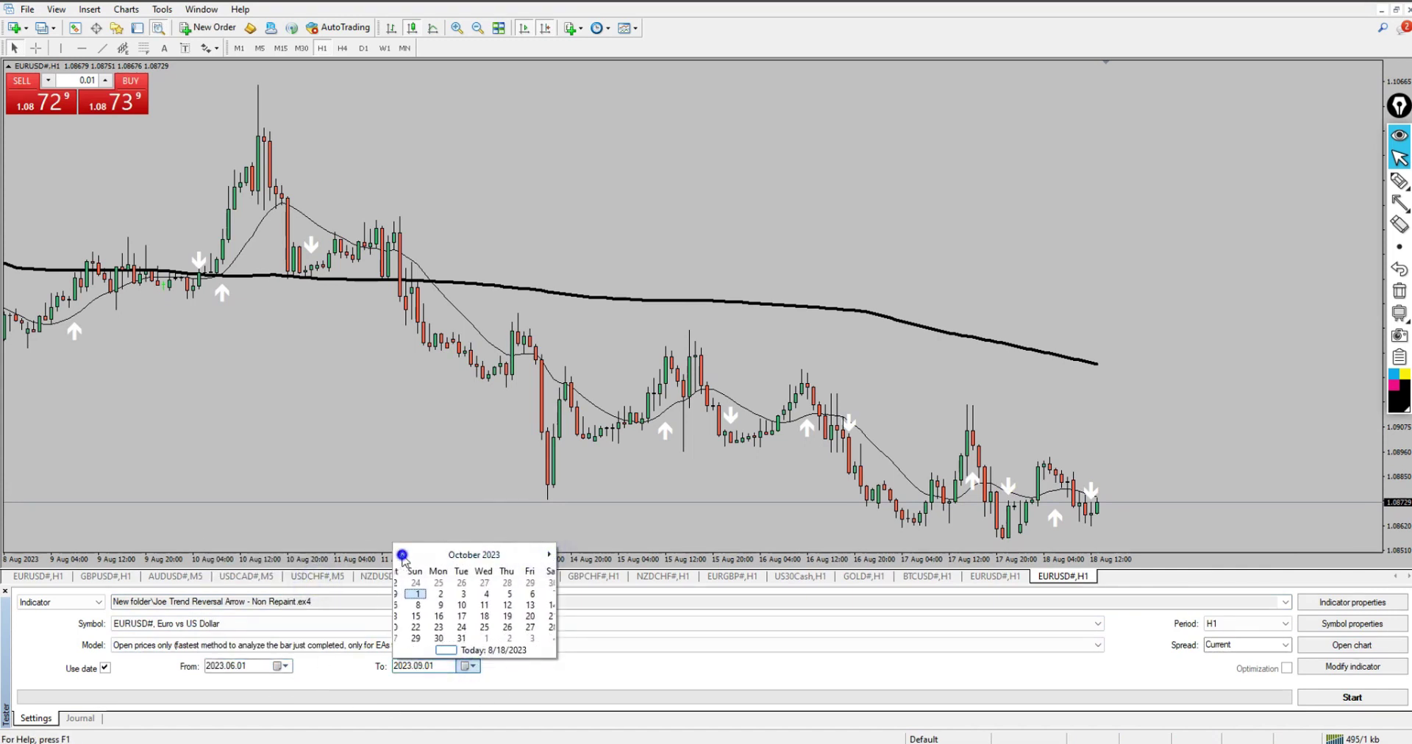
pyautogui.click(400, 554)
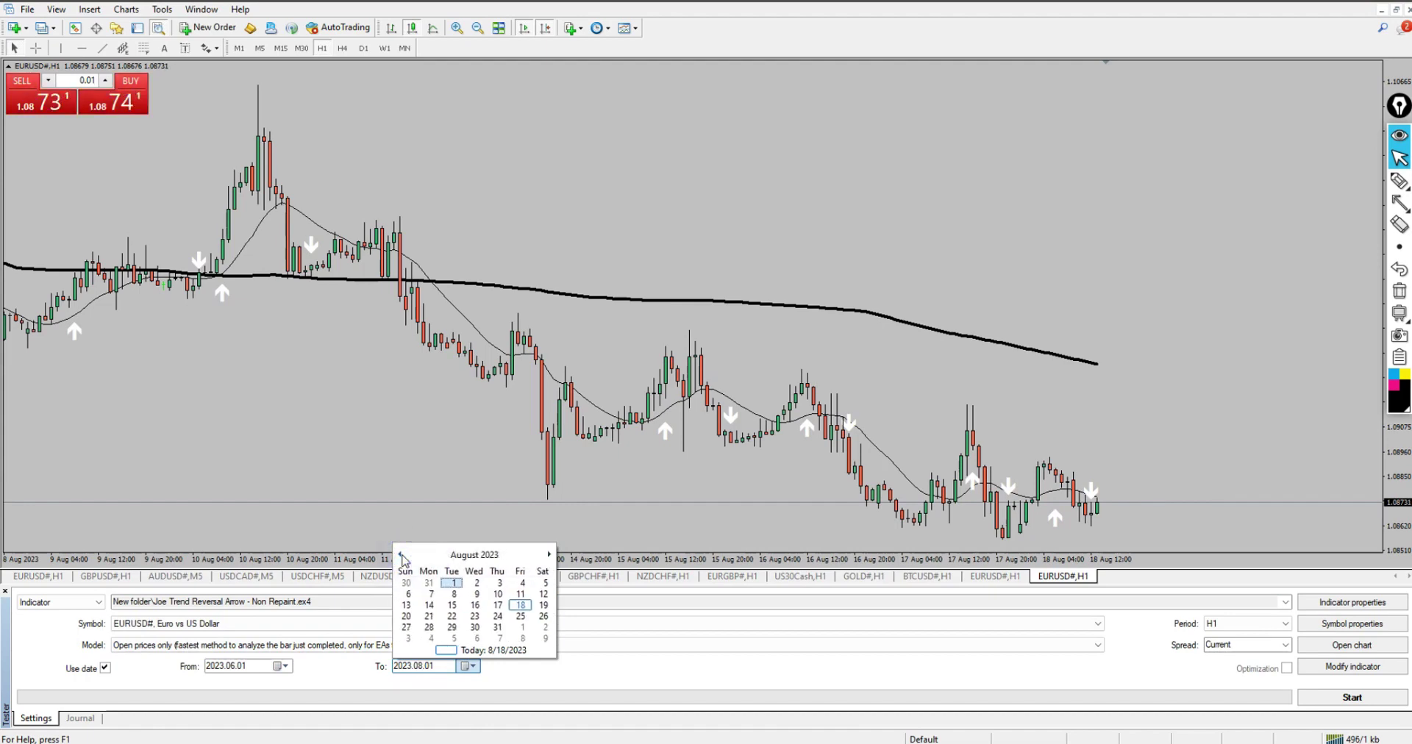
pyautogui.click(520, 605)
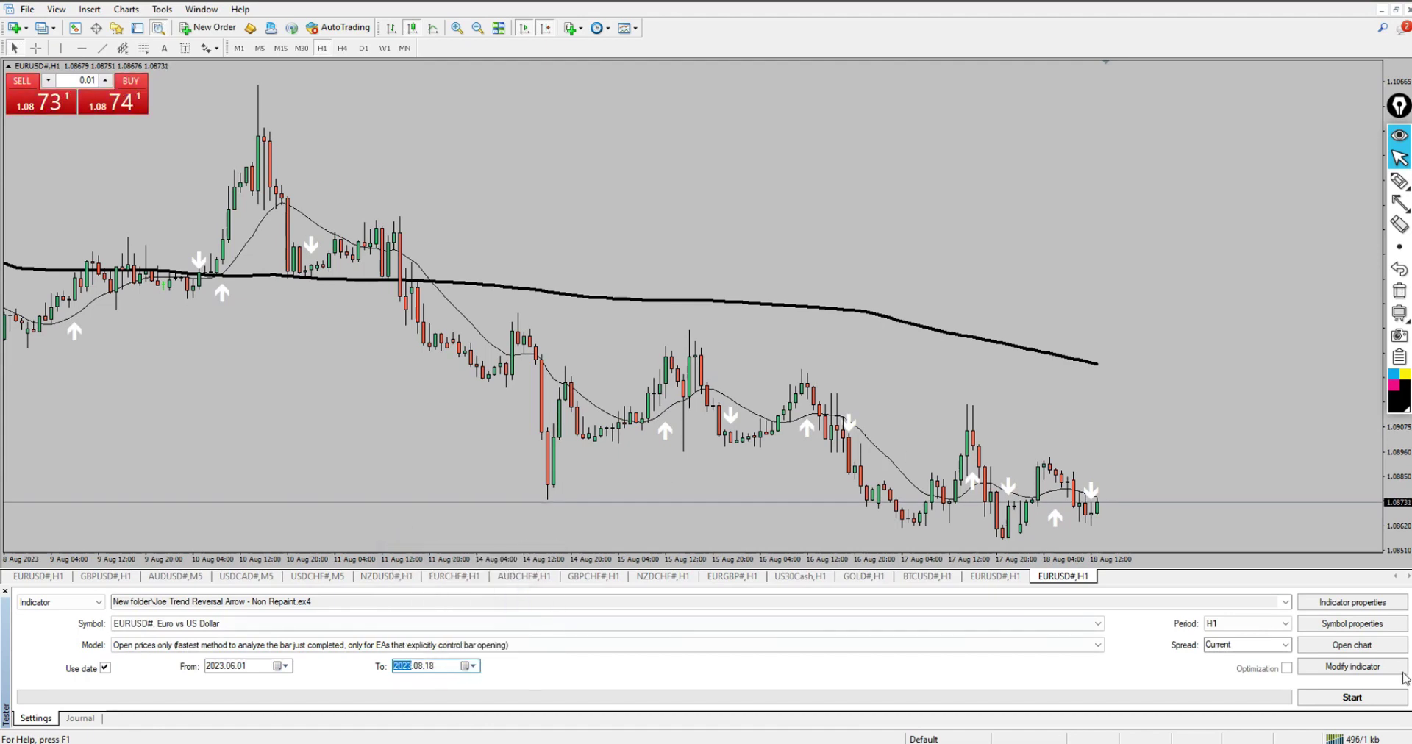
pyautogui.click(1357, 700)
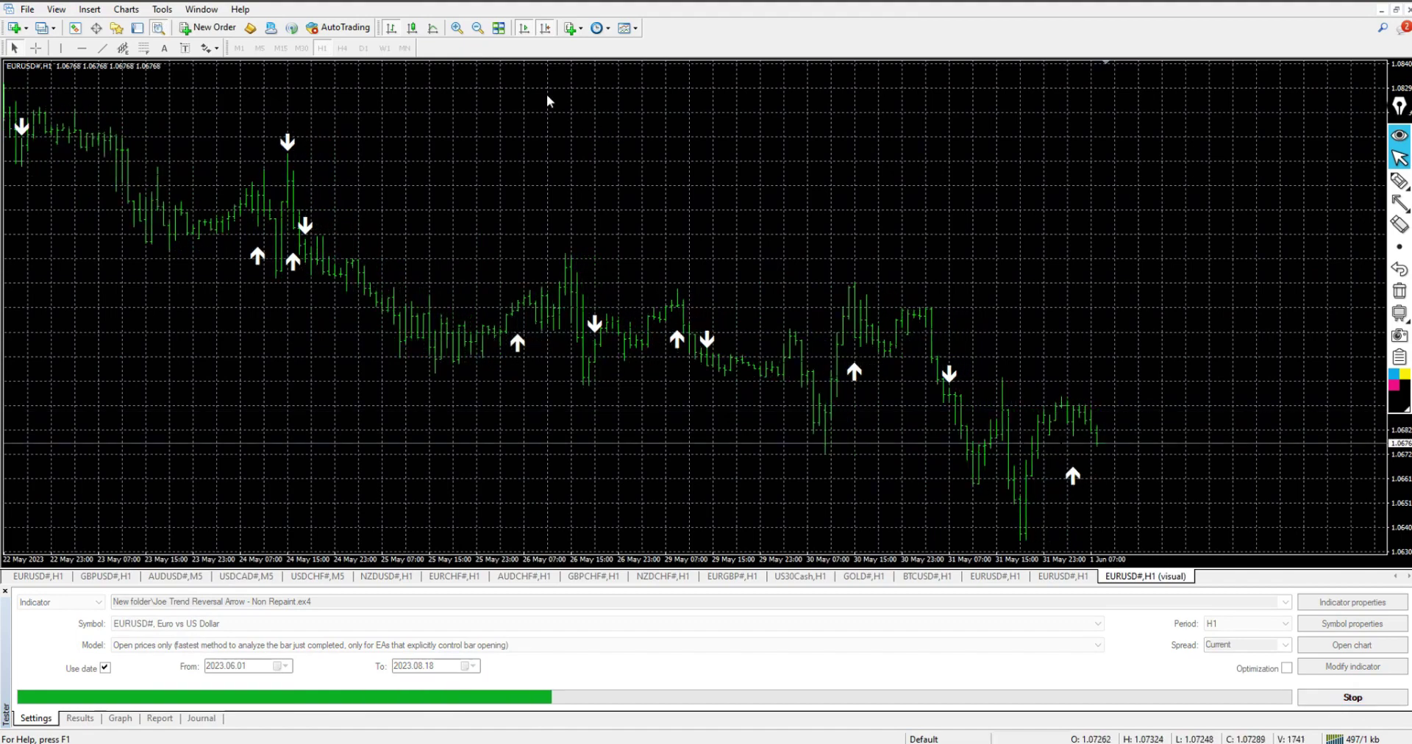
# Display the visual test chart as candlesticks and hide its grid
pyautogui.click(412, 27)
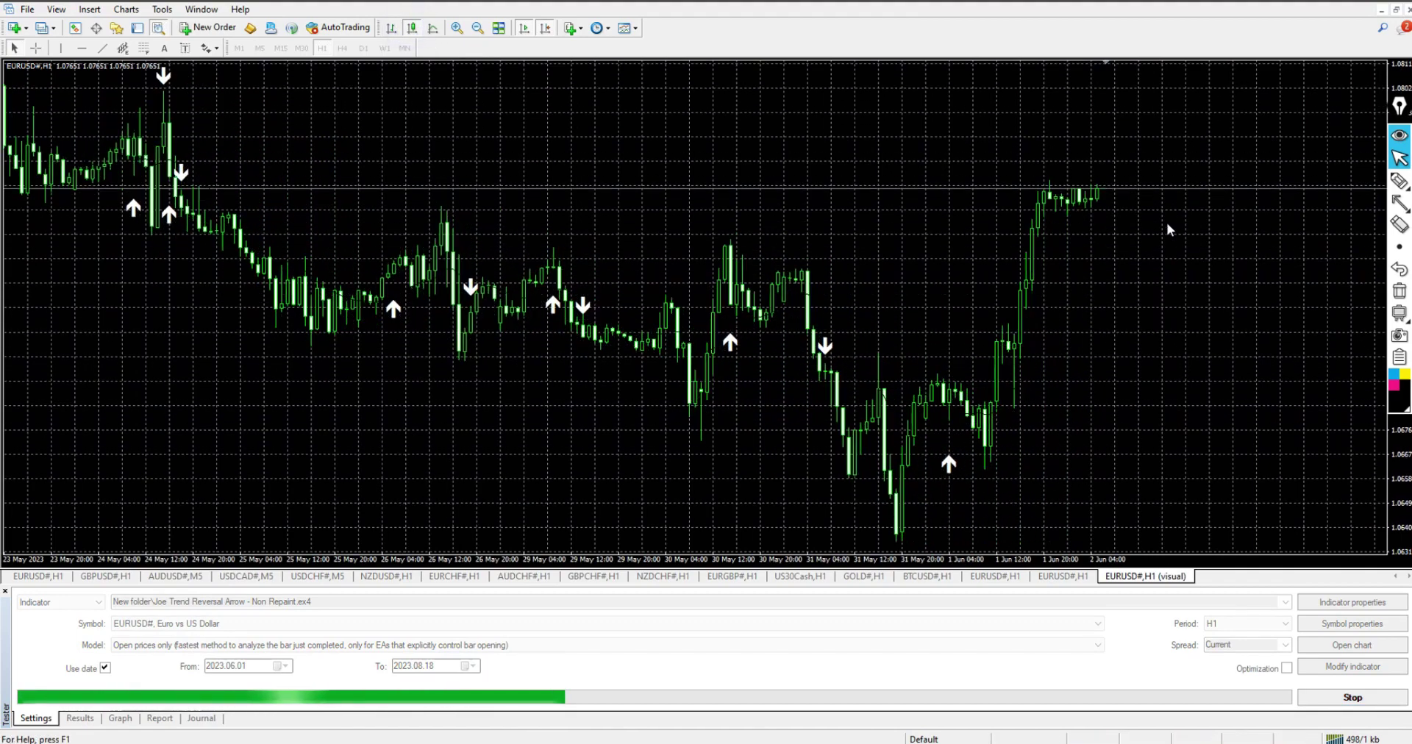
pyautogui.rightClick(599, 136)
pyautogui.click(637, 276)
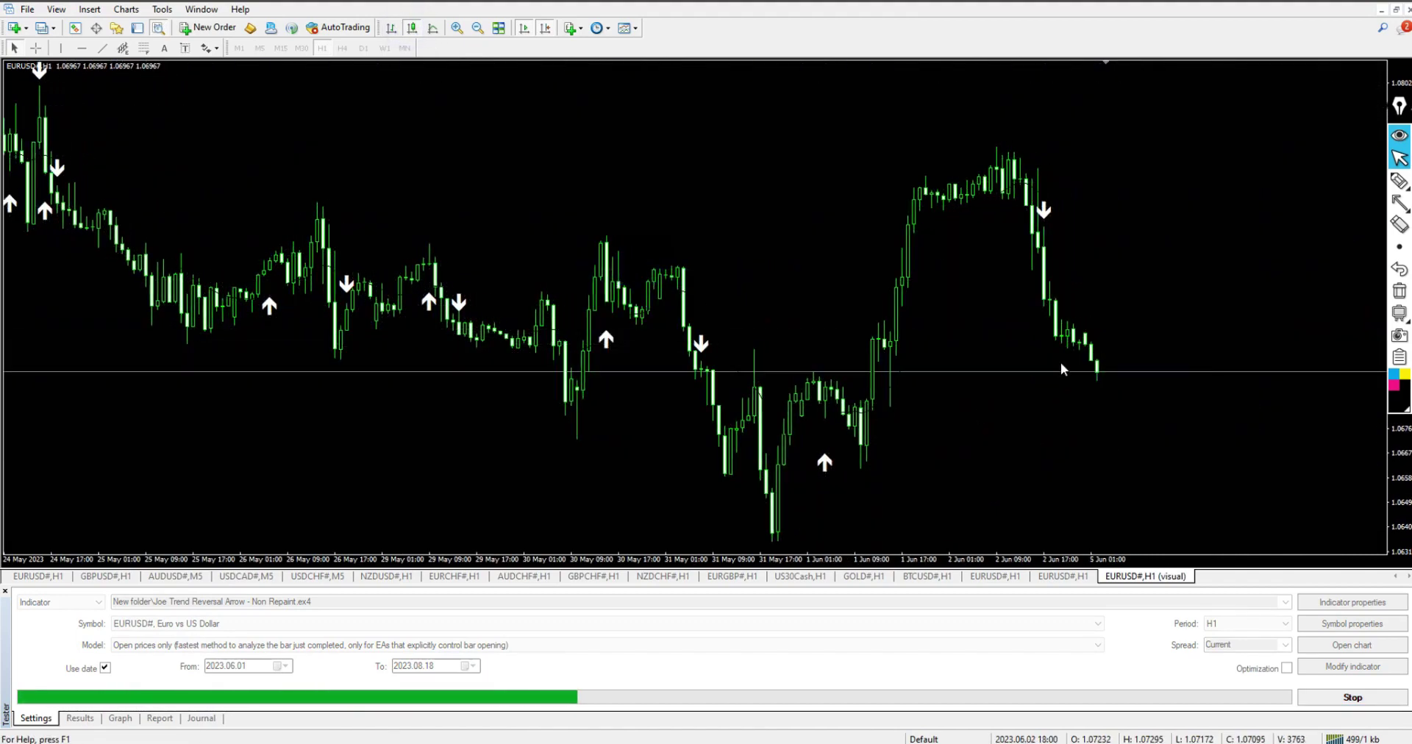